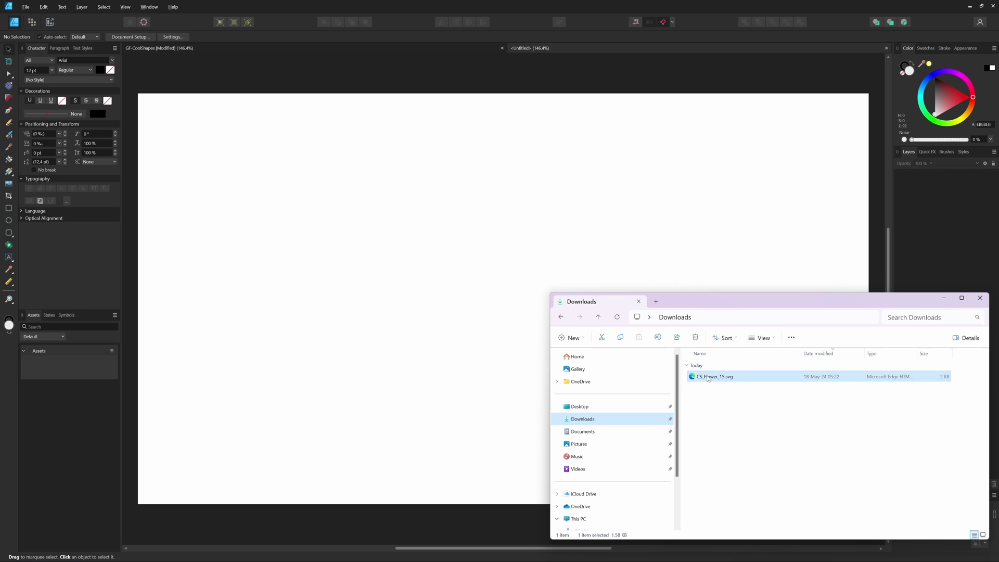
Drop CS_Flower_15.svg onto the Affinity Designer canvas and close File Explorer
{"action": "left_click_drag", "start_coordinate": [714, 377], "coordinate": [487, 263]}
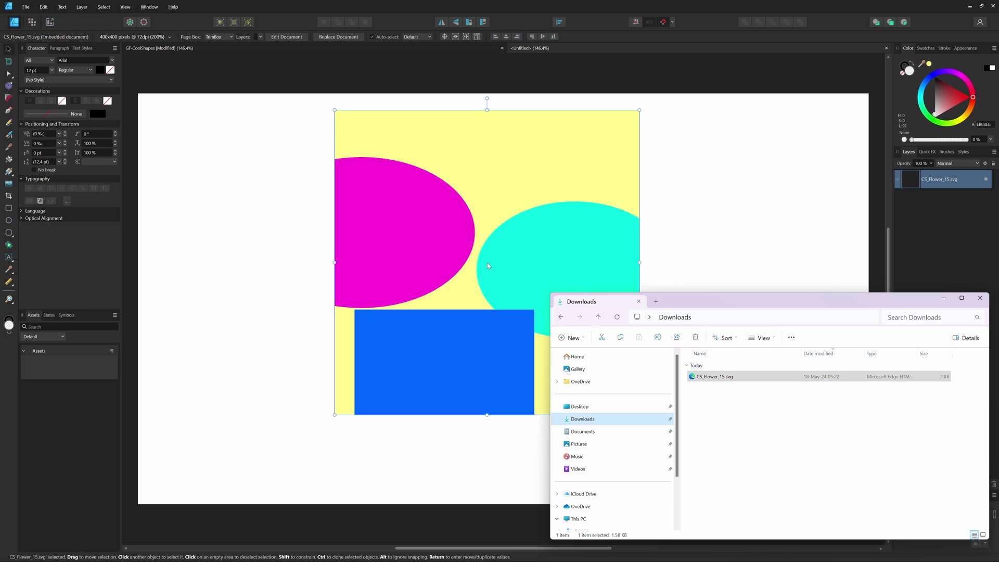
{"action": "left_click", "coordinate": [983, 301]}
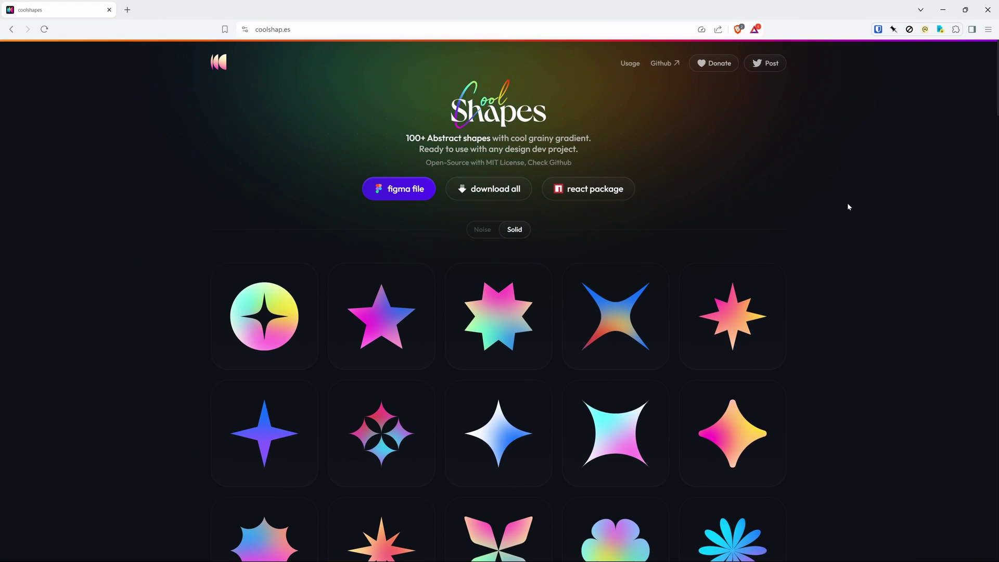
Find the rounded blob flower on coolshap.es and save it as CS_Flower_15.svg in Downloads
{"action": "scroll", "coordinate": [848, 267], "scroll_direction": "down", "scroll_amount": 2}
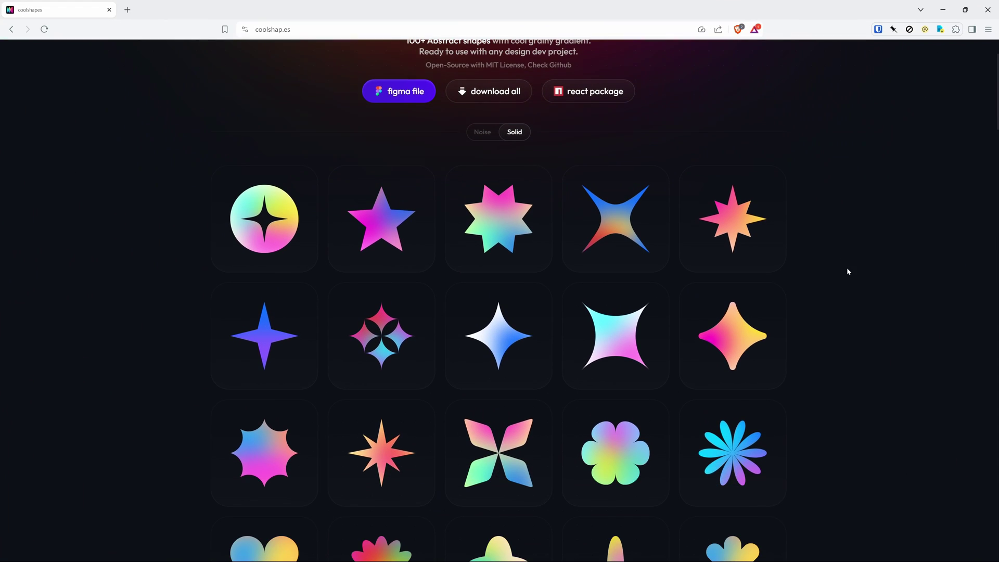
{"action": "scroll", "coordinate": [847, 271], "scroll_direction": "up", "scroll_amount": 2}
{"action": "scroll", "coordinate": [847, 271], "scroll_direction": "down", "scroll_amount": 7}
{"action": "scroll", "coordinate": [847, 271], "scroll_direction": "down", "scroll_amount": 12}
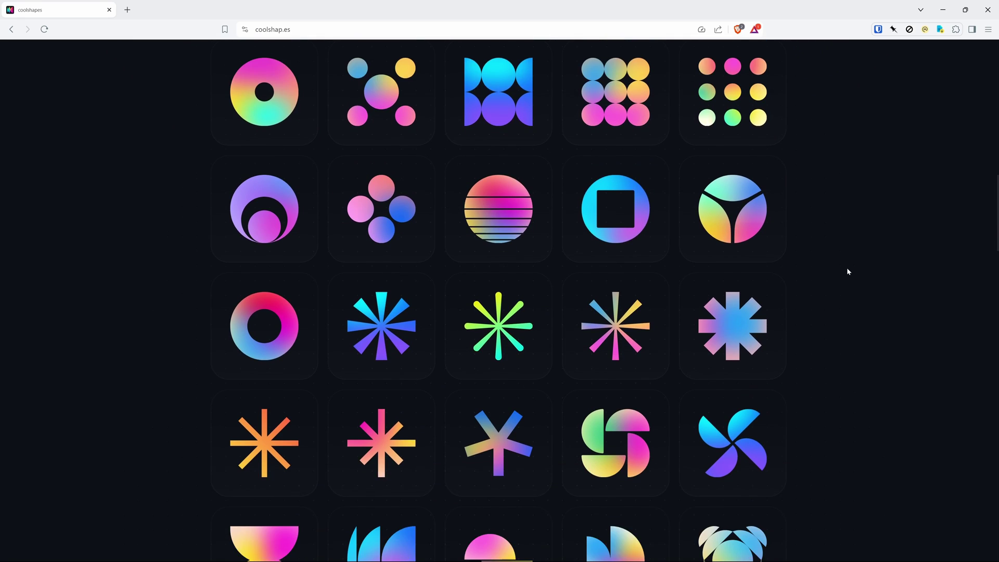
{"action": "scroll", "coordinate": [847, 272], "scroll_direction": "down", "scroll_amount": 6}
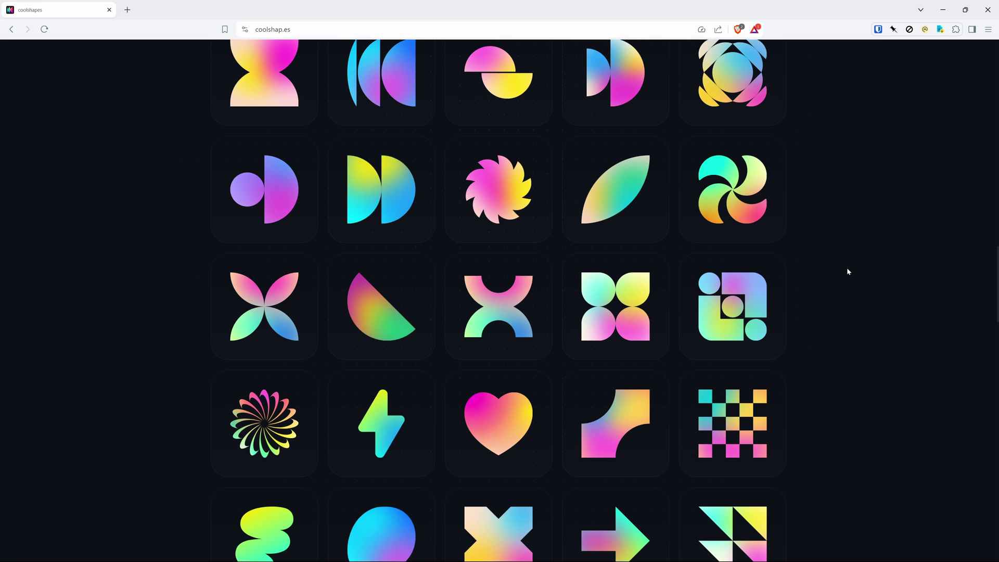
{"action": "scroll", "coordinate": [847, 271], "scroll_direction": "up", "scroll_amount": 9}
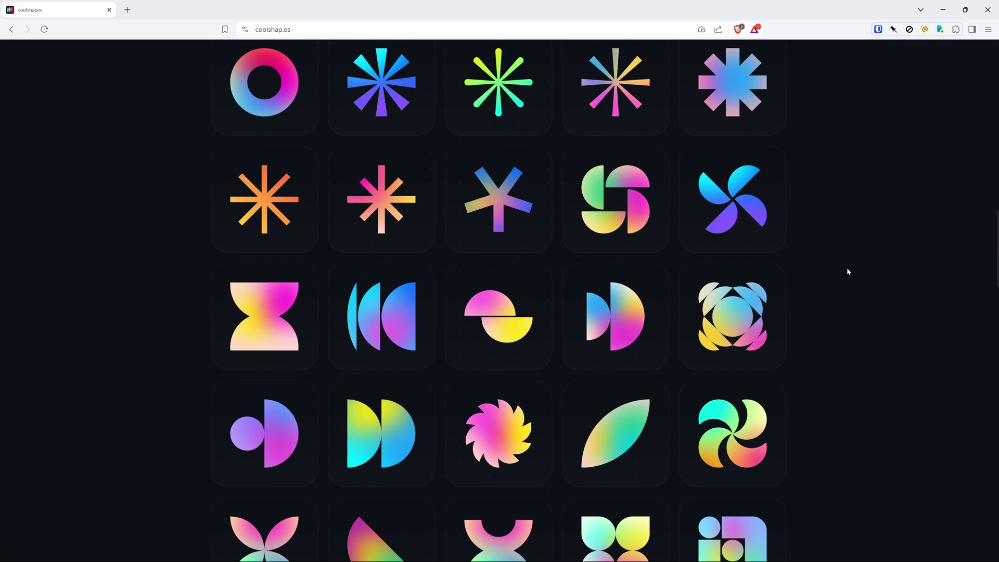
{"action": "scroll", "coordinate": [847, 272], "scroll_direction": "up", "scroll_amount": 5}
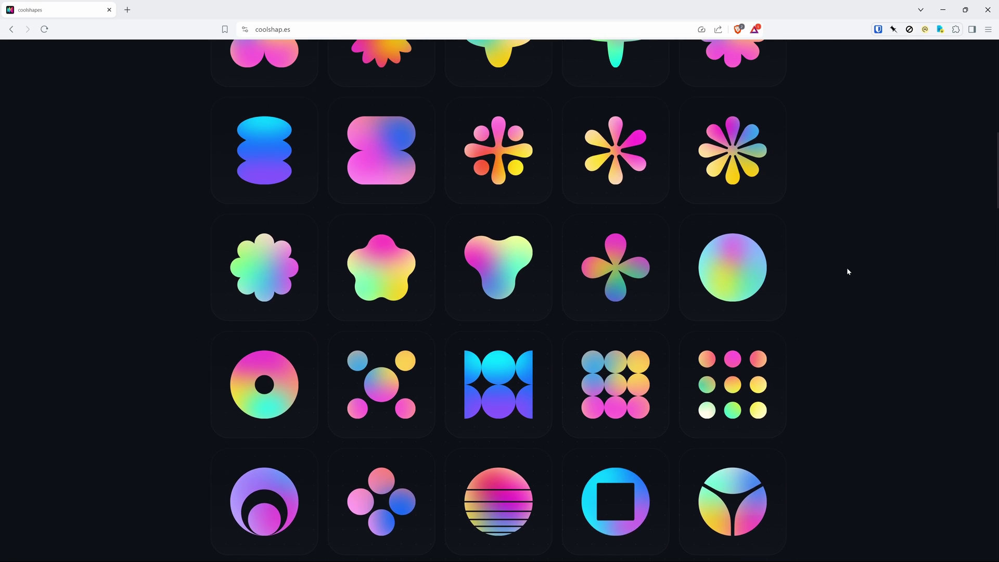
{"action": "mouse_move", "coordinate": [529, 322]}
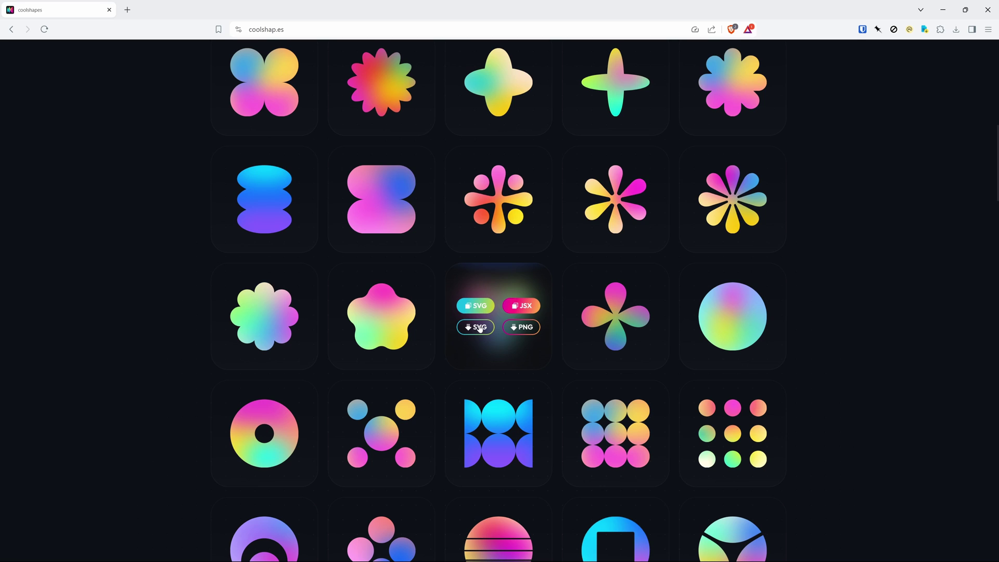
{"action": "left_click", "coordinate": [480, 328]}
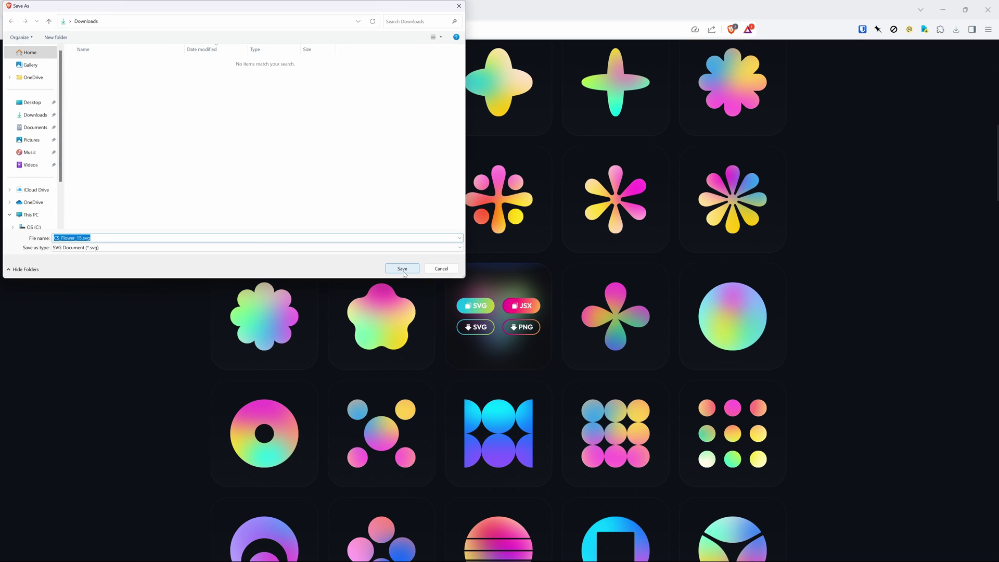
{"action": "left_click", "coordinate": [403, 268]}
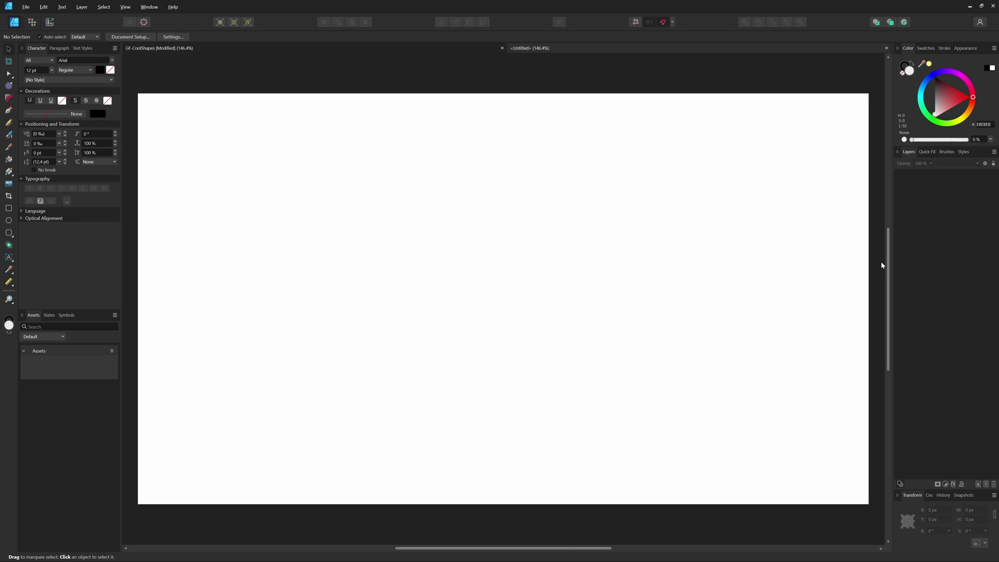
Place CS_Flower_15.svg from Downloads onto the canvas and nudge it slightly lower
{"action": "key", "text": "super+e"}
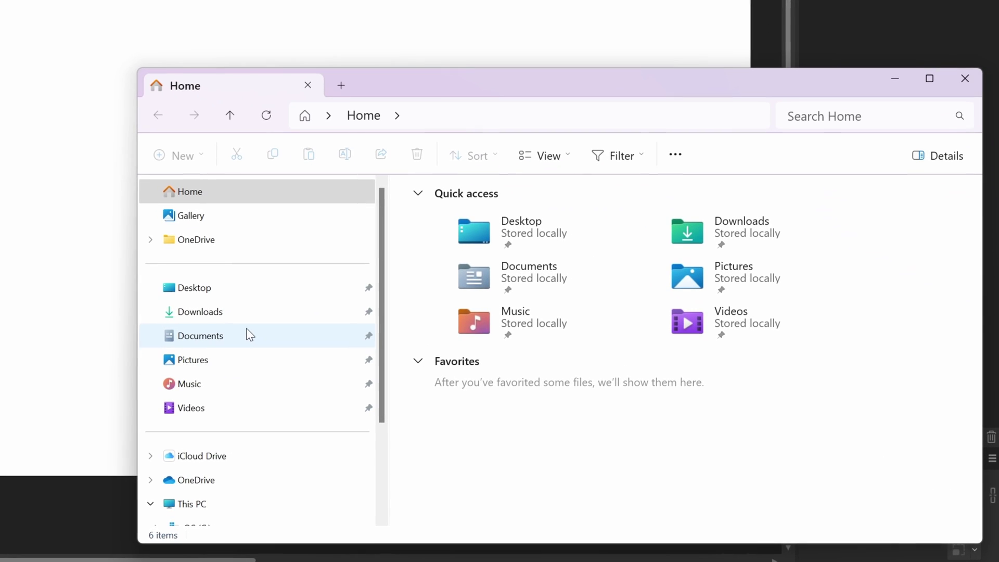
{"action": "left_click", "coordinate": [251, 322]}
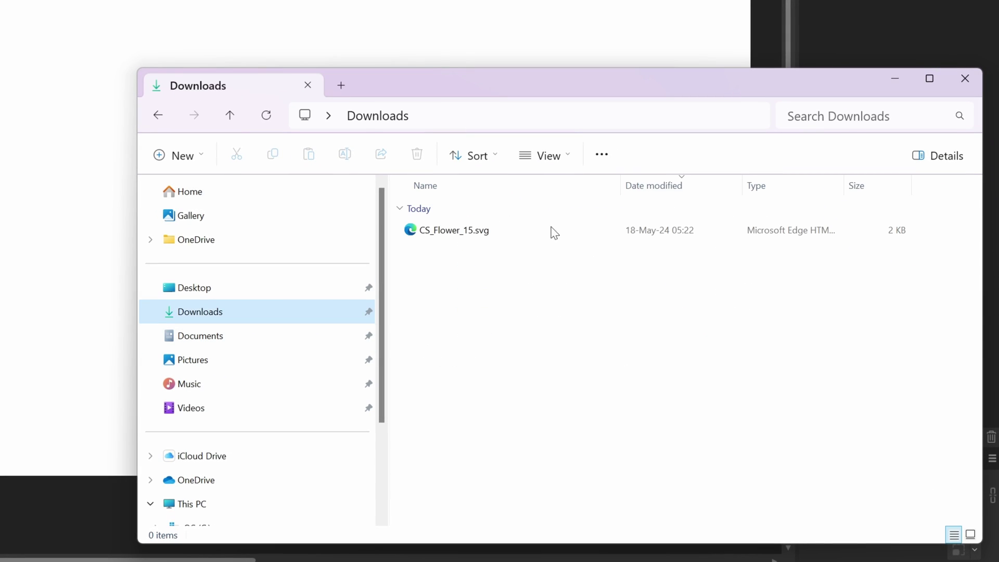
{"action": "left_click", "coordinate": [440, 232]}
{"action": "left_click_drag", "start_coordinate": [441, 232], "coordinate": [5, 21]}
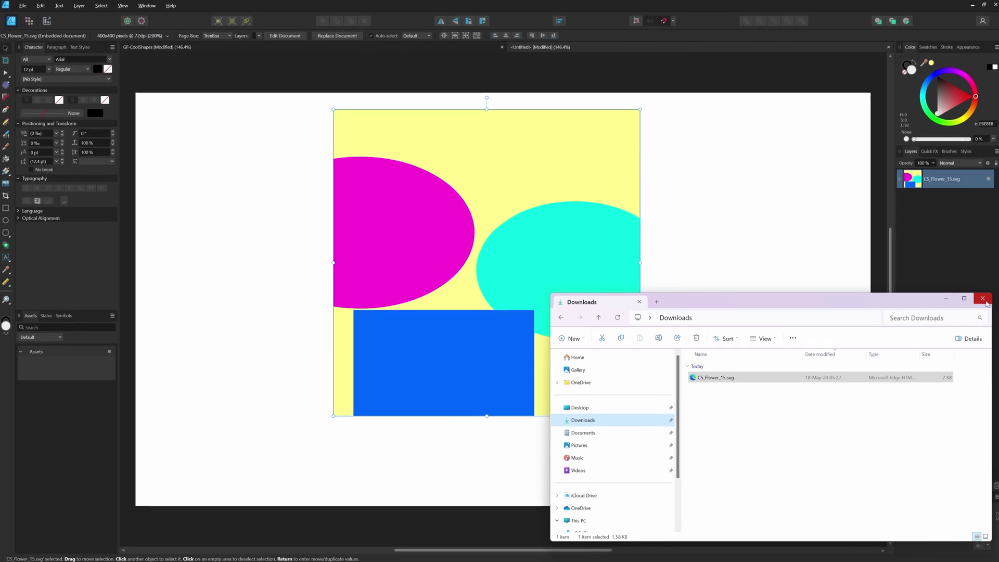
{"action": "left_click", "coordinate": [620, 268]}
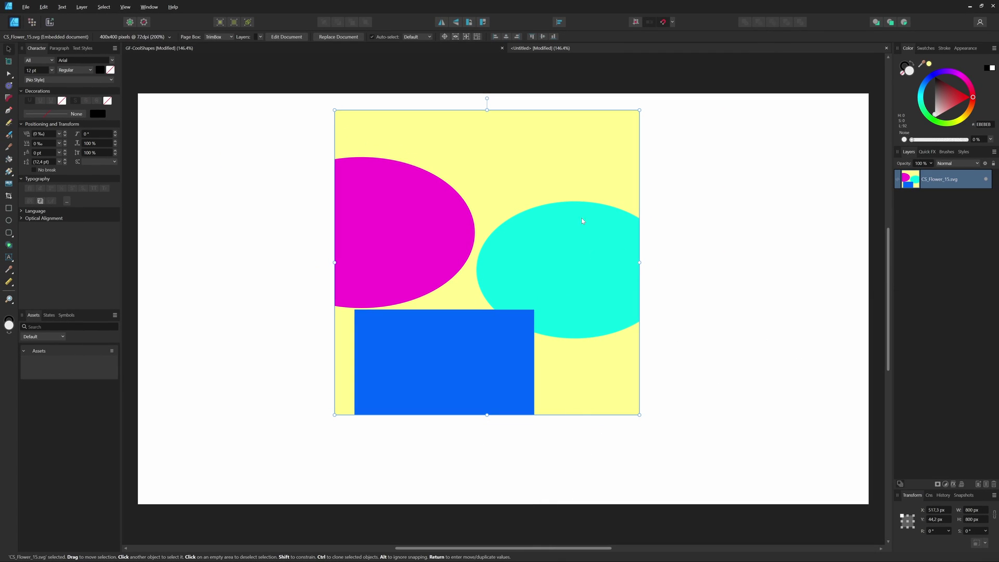
{"action": "left_click_drag", "start_coordinate": [535, 276], "coordinate": [536, 299]}
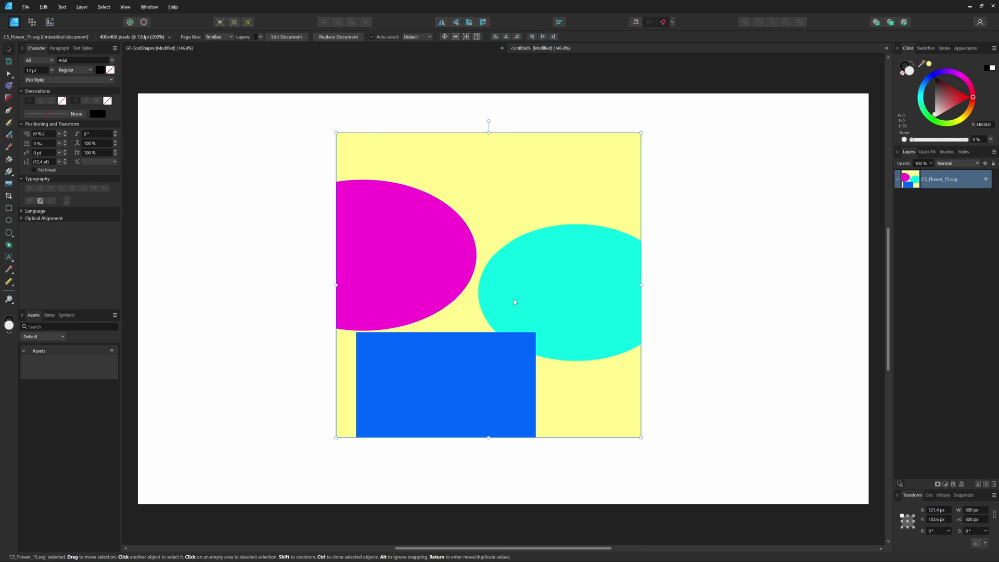
Download the same blob flower from coolshap.es as a PNG
{"action": "key", "text": "alt+Tab"}
{"action": "mouse_move", "coordinate": [527, 345]}
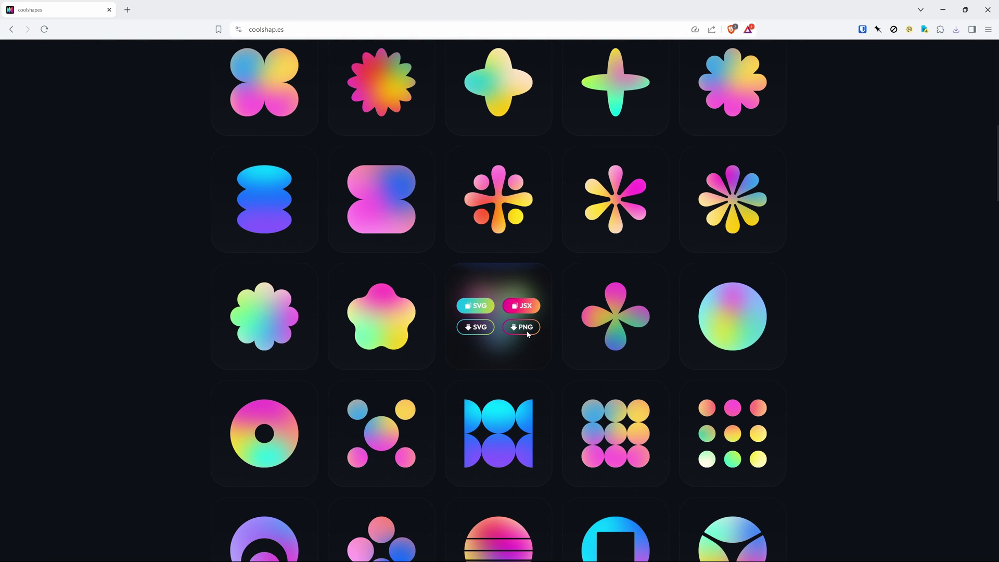
{"action": "left_click", "coordinate": [522, 328]}
Save CS_Flower_15.png to Downloads and locate it in File Explorer
{"action": "left_click", "coordinate": [401, 269]}
{"action": "key", "text": "alt+Tab"}
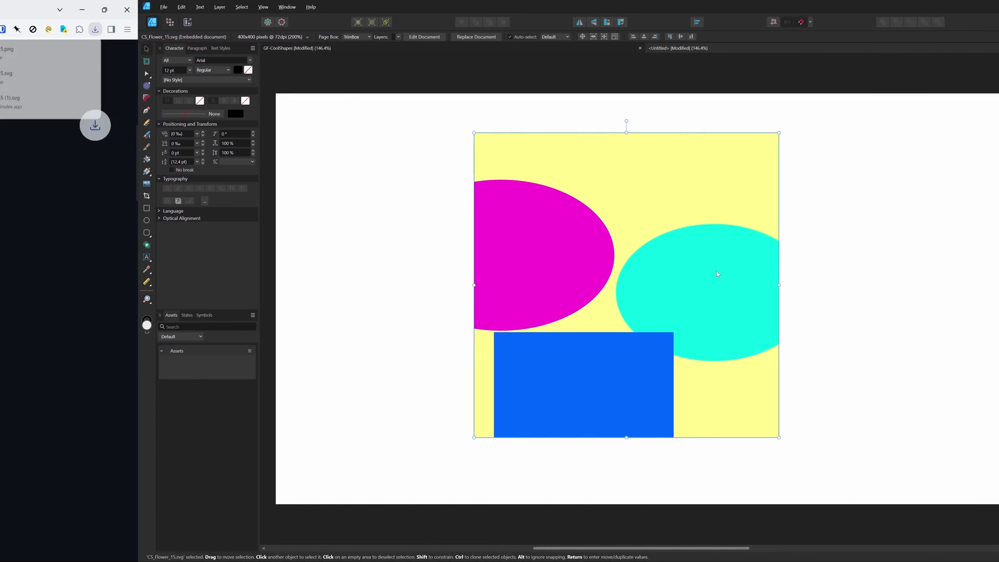
{"action": "key", "text": "super+e"}
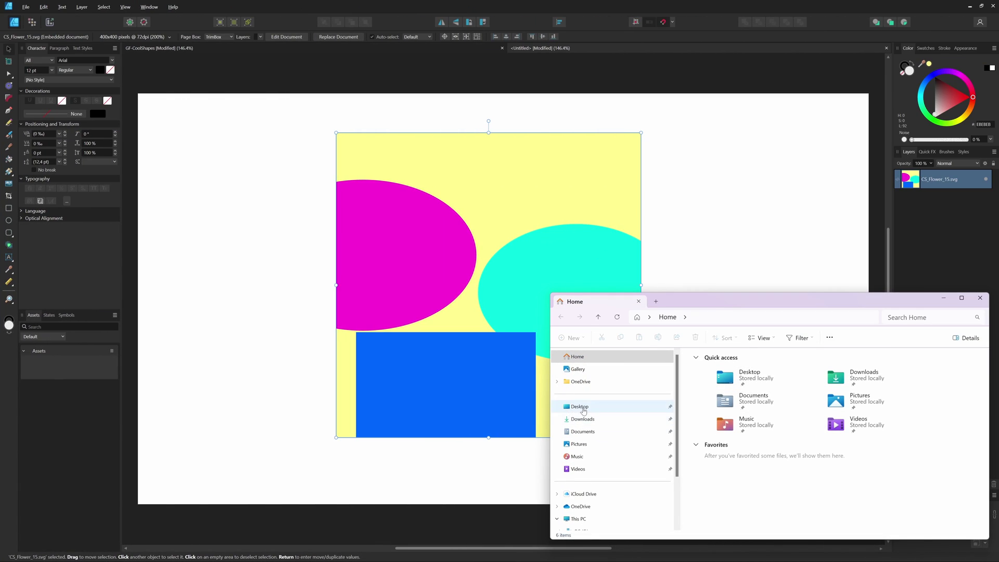
{"action": "left_click", "coordinate": [582, 419]}
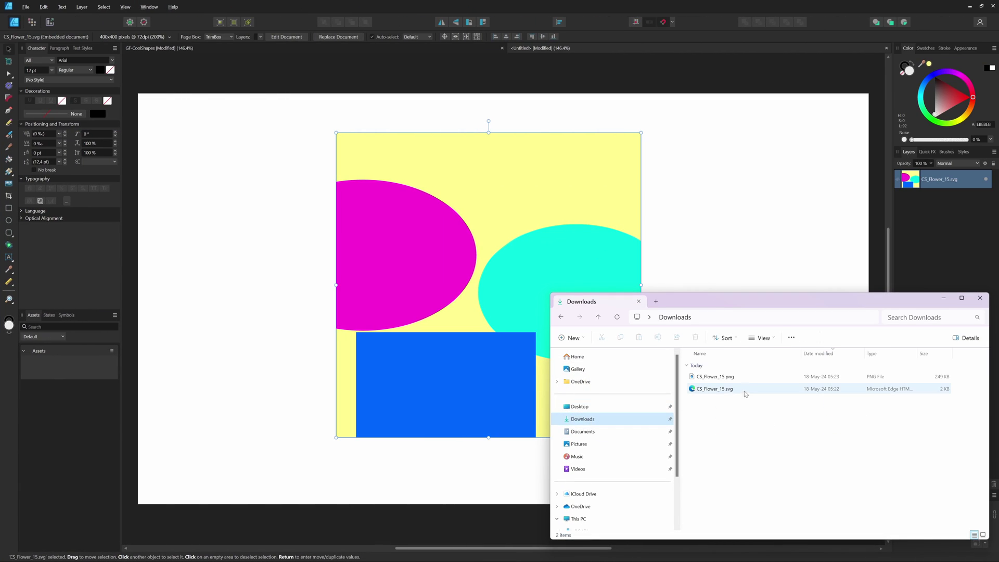
{"action": "left_click", "coordinate": [711, 378]}
Drop CS_Flower_15.png onto the canvas and shift both flowers to the left
{"action": "left_click_drag", "start_coordinate": [711, 255], "coordinate": [720, 299]}
{"action": "left_click", "coordinate": [981, 297]}
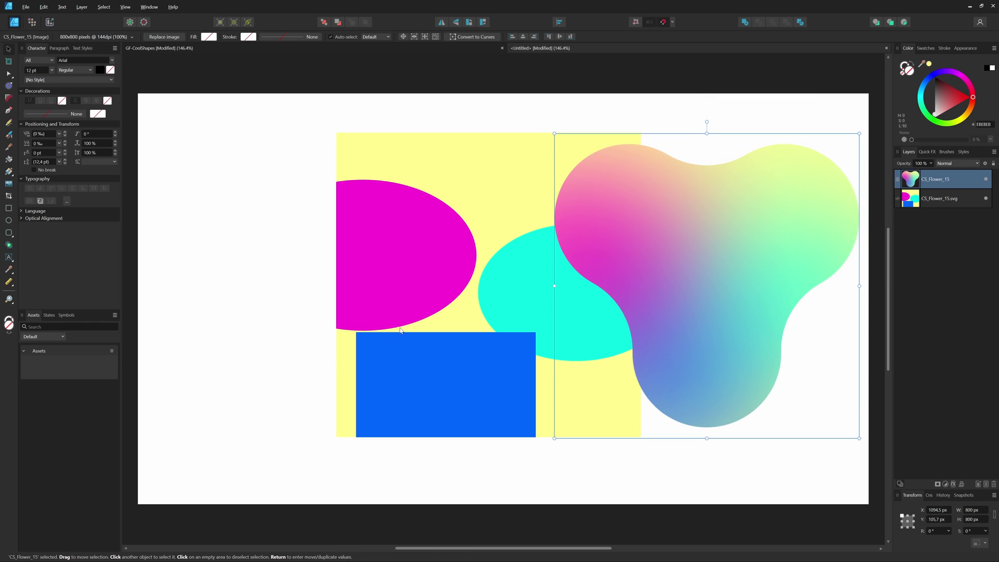
{"action": "left_click_drag", "start_coordinate": [448, 331], "coordinate": [290, 331]}
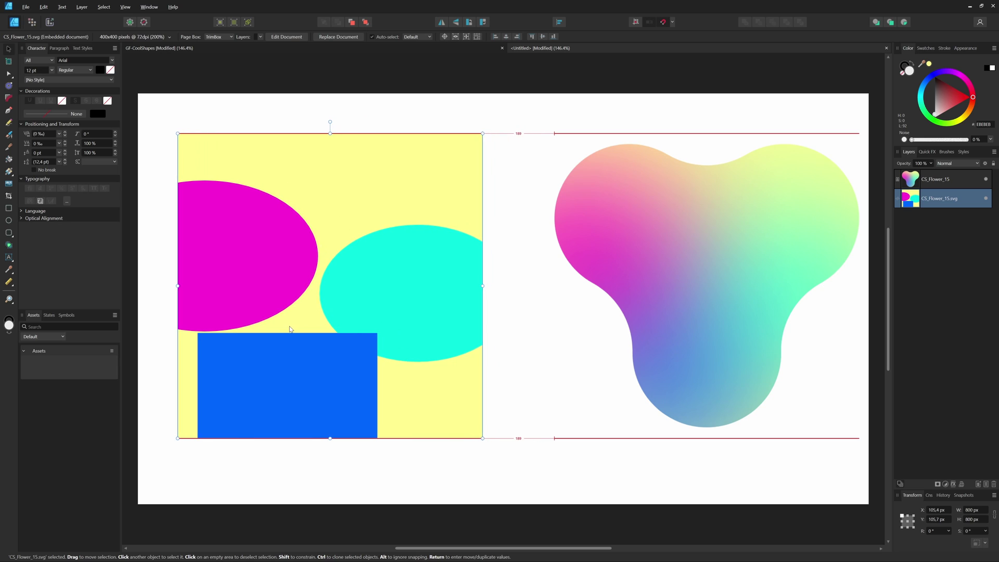
{"action": "left_click_drag", "start_coordinate": [628, 336], "coordinate": [608, 336]}
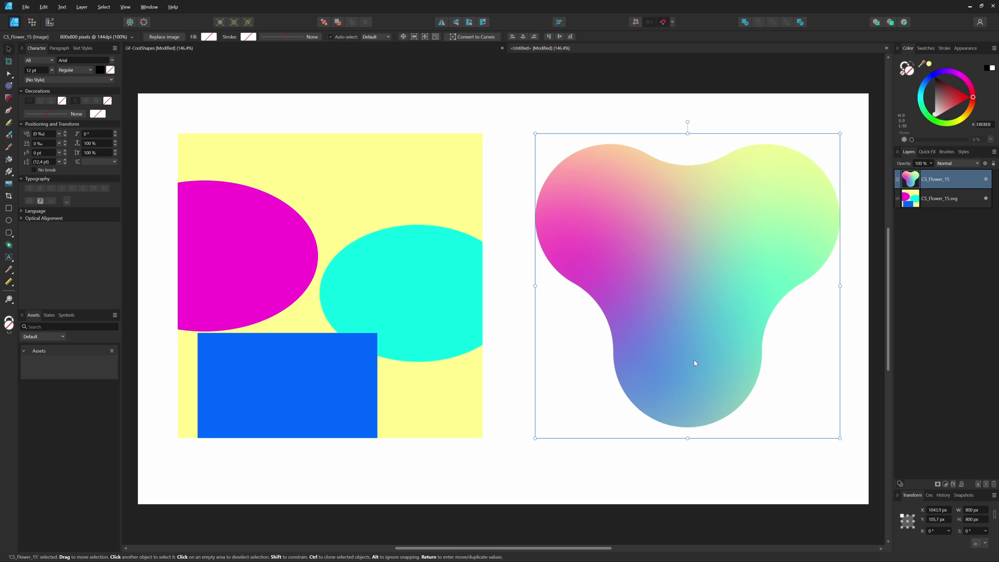
Enter the embedded SVG and expand its Group layer and inner coloured-shape group
{"action": "double_click", "coordinate": [910, 198]}
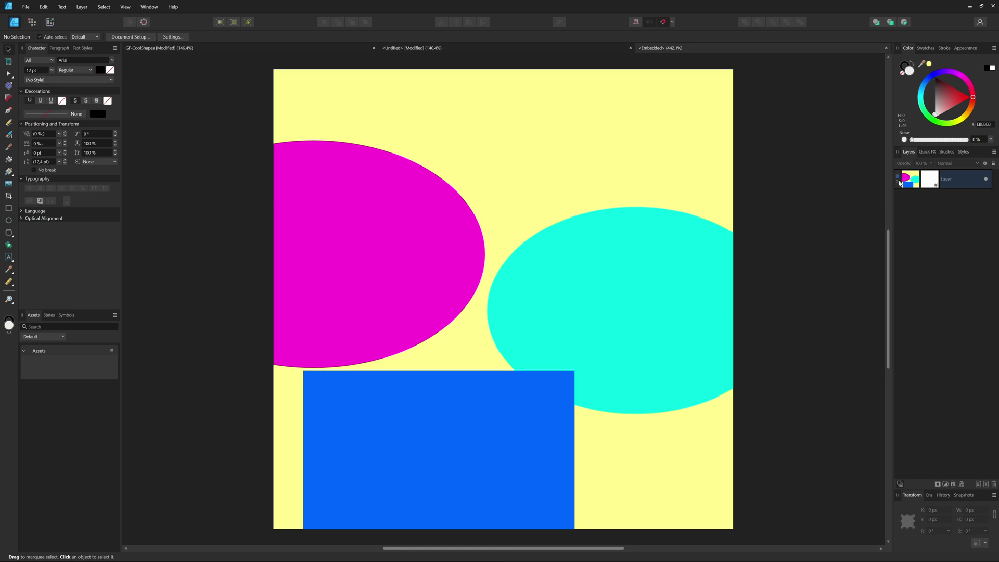
{"action": "left_click", "coordinate": [897, 183]}
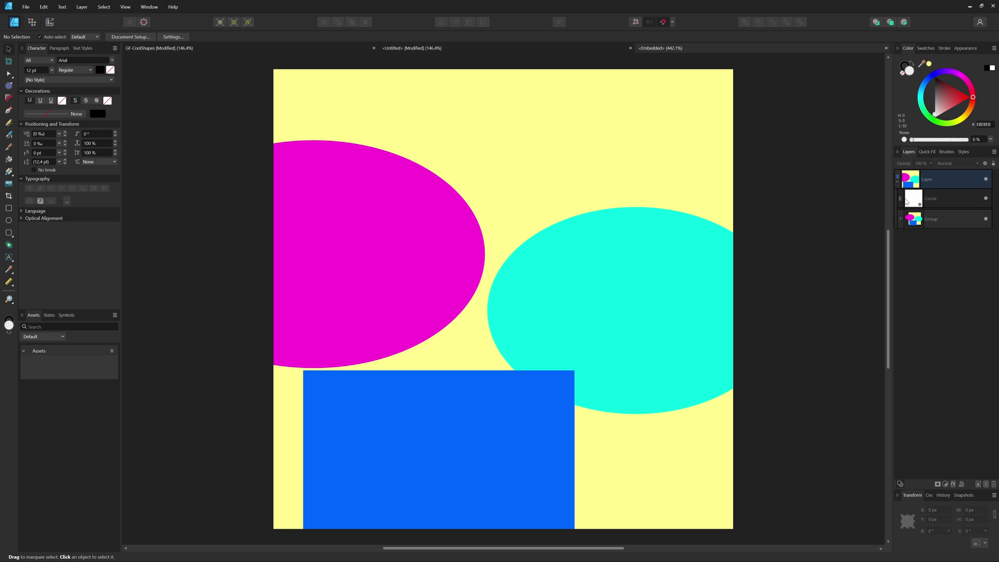
{"action": "left_click", "coordinate": [915, 204]}
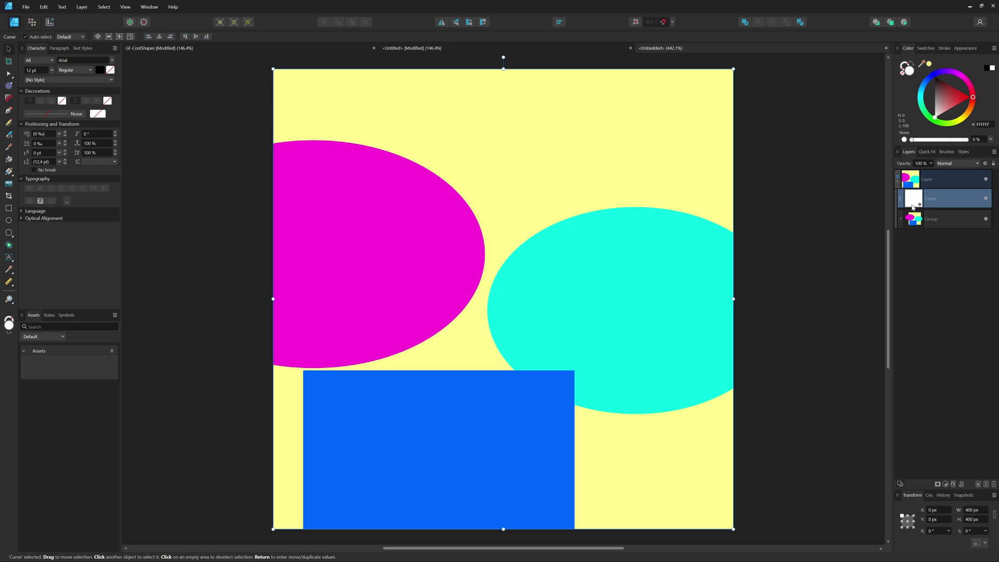
{"action": "left_click", "coordinate": [914, 221]}
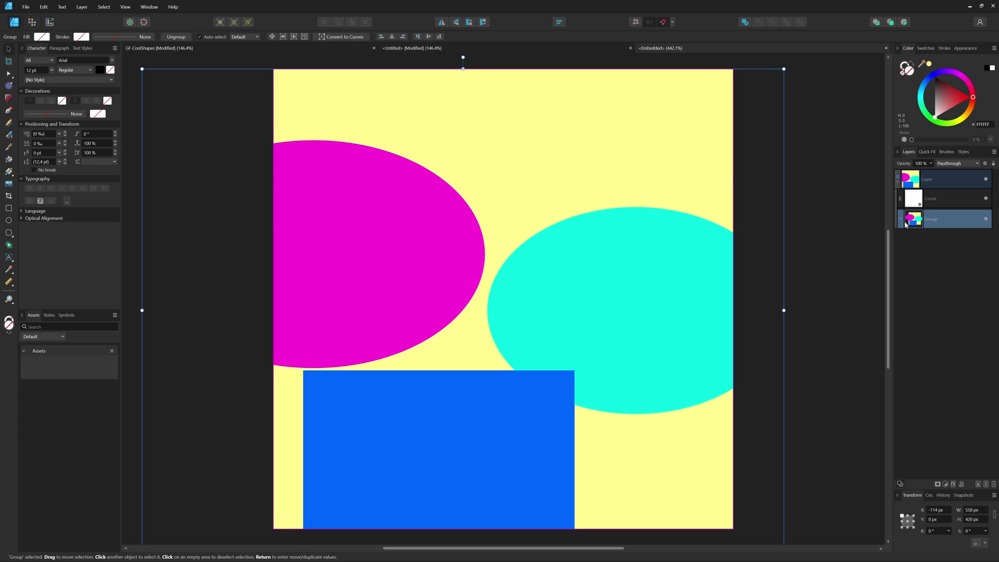
{"action": "left_click", "coordinate": [901, 221]}
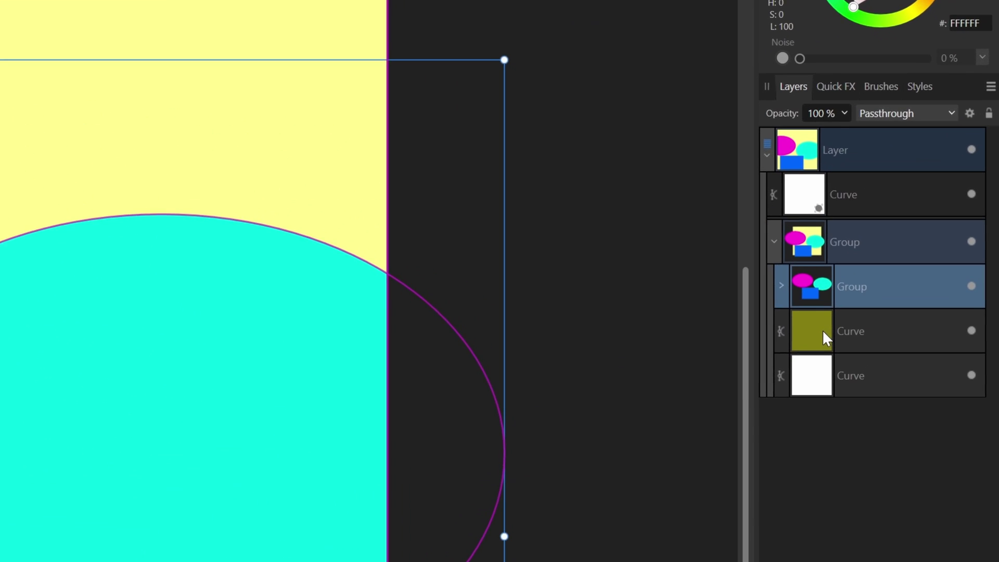
Select the olive curve, white curve, inner group and outer group layers in turn
{"action": "left_click", "coordinate": [905, 270]}
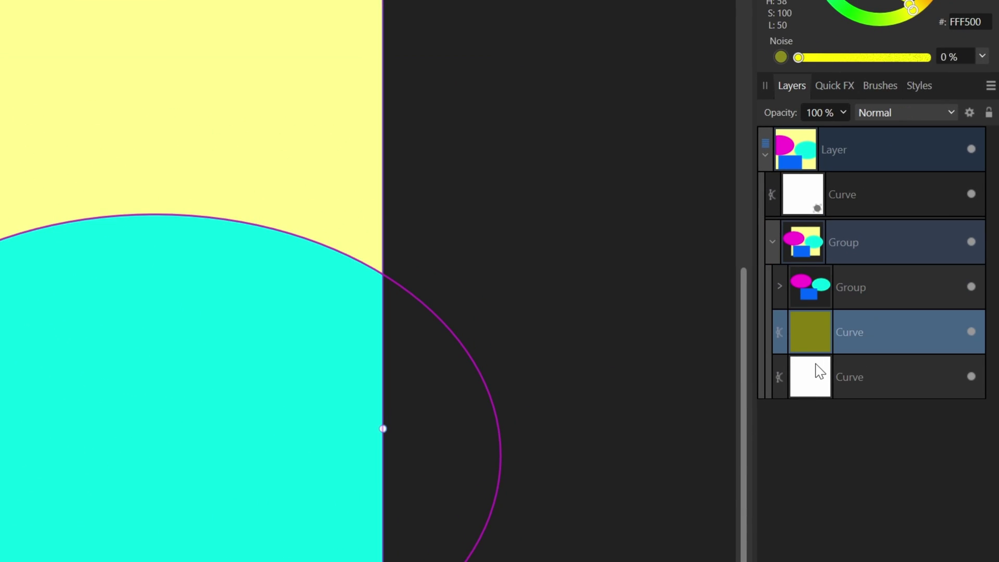
{"action": "left_click", "coordinate": [810, 396]}
{"action": "left_click", "coordinate": [808, 337]}
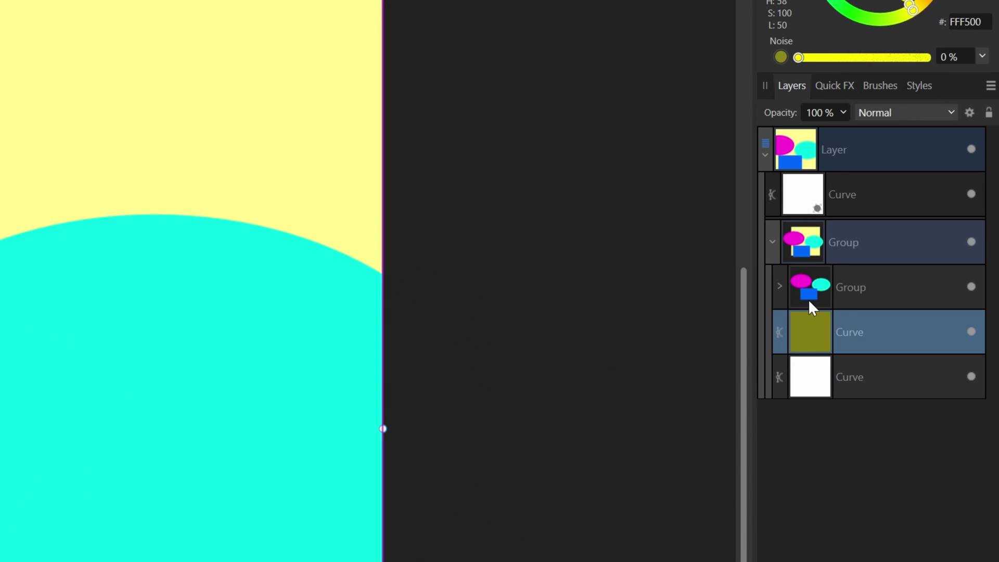
{"action": "left_click", "coordinate": [809, 298]}
{"action": "left_click", "coordinate": [810, 250]}
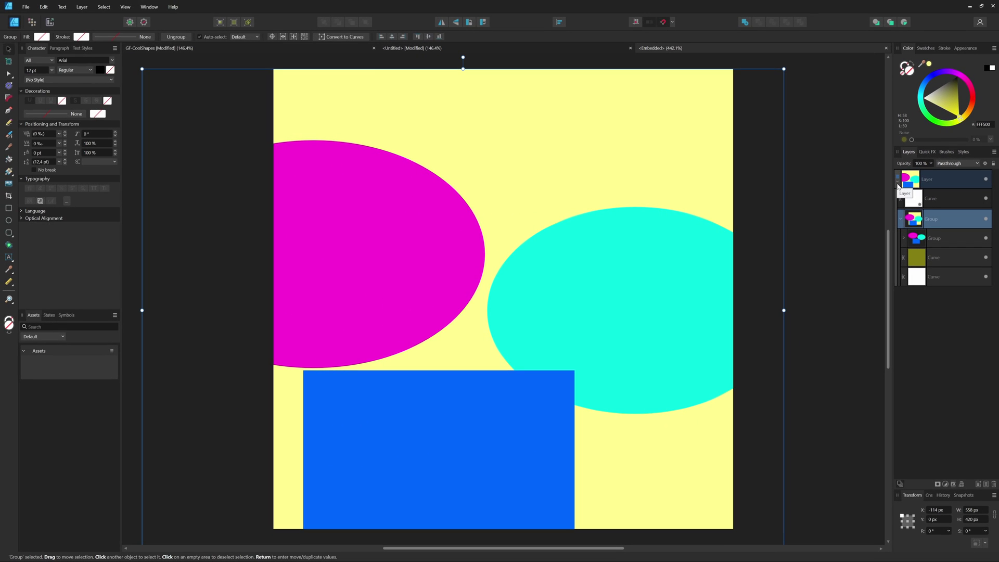
{"action": "left_click", "coordinate": [916, 202]}
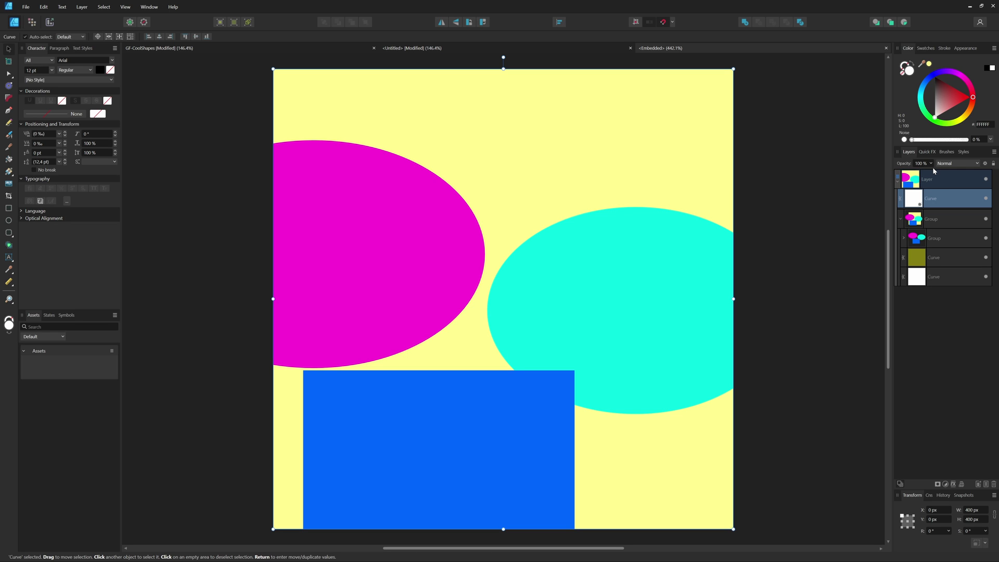
{"action": "left_click_drag", "start_coordinate": [586, 242], "coordinate": [724, 327]}
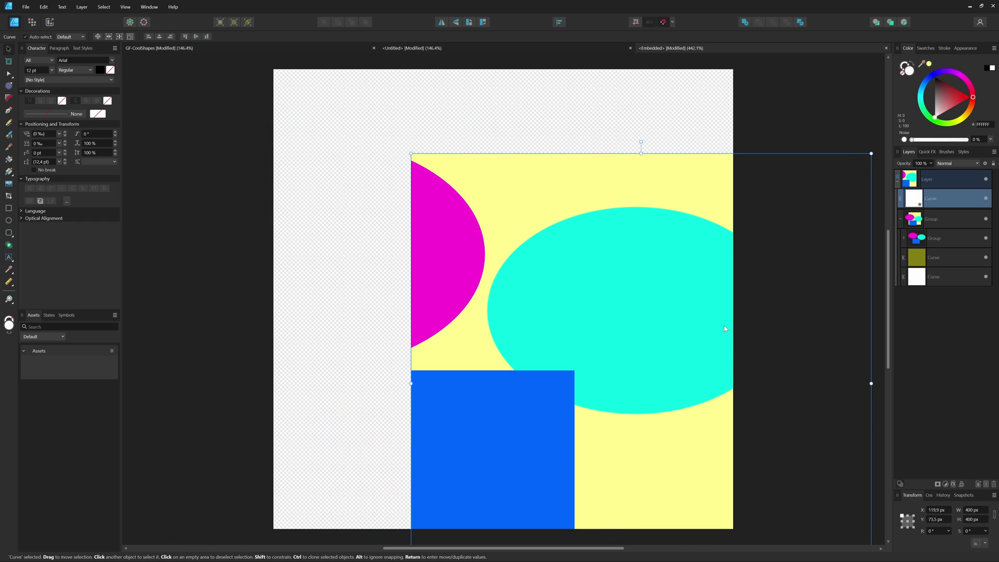
{"action": "key", "text": "ctrl+z"}
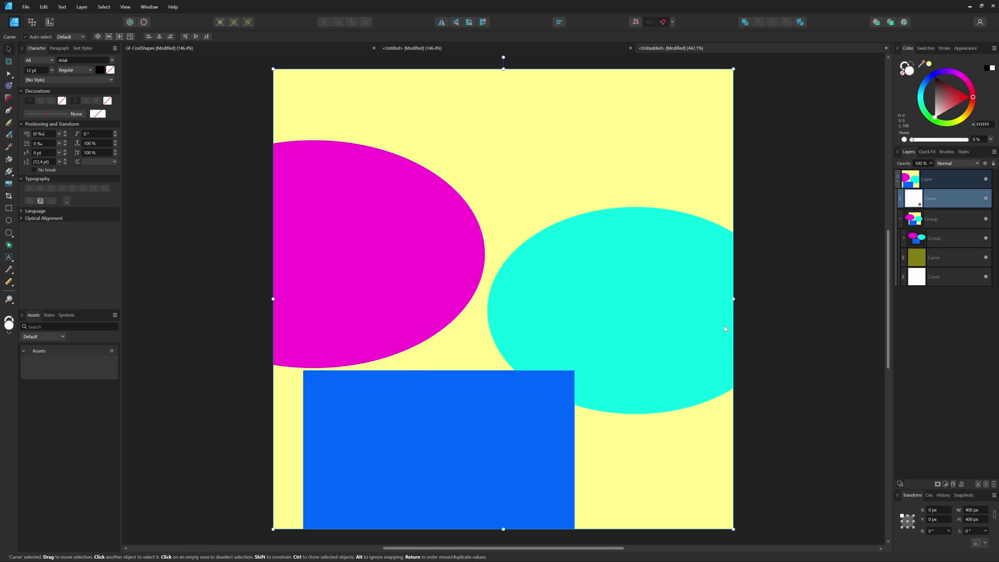
{"action": "left_click", "coordinate": [744, 210]}
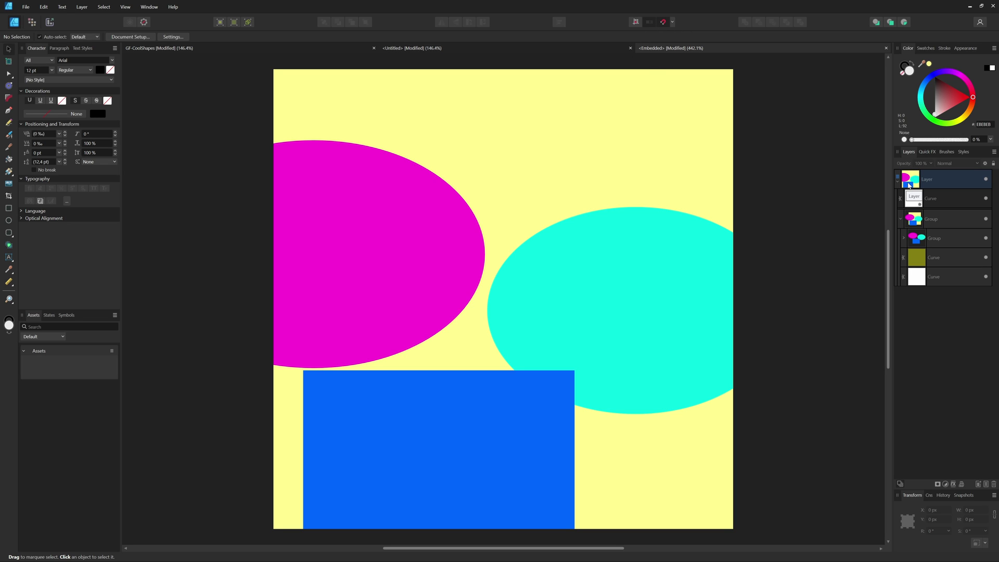
{"action": "left_click", "coordinate": [919, 222]}
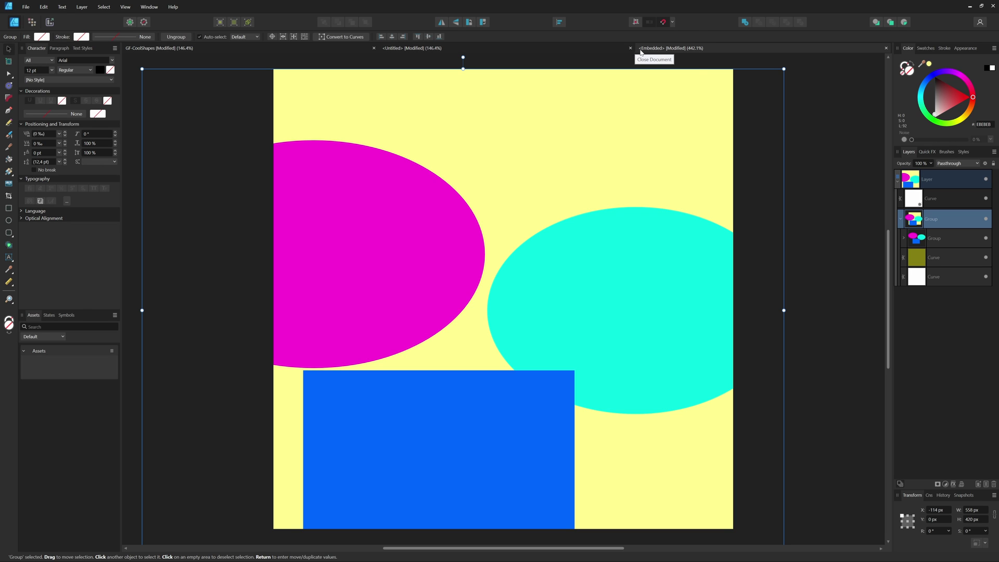
In Boxy SVG, import CS_Flower_15.svg from Downloads and move it up and left
{"action": "key", "text": "alt+Tab"}
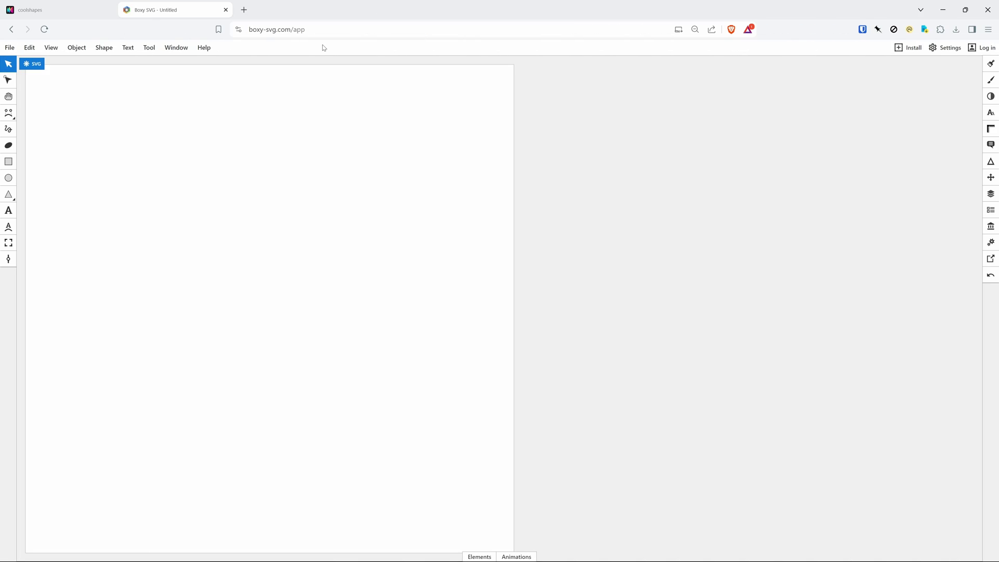
{"action": "key", "text": "alt"}
{"action": "key", "text": "super+e"}
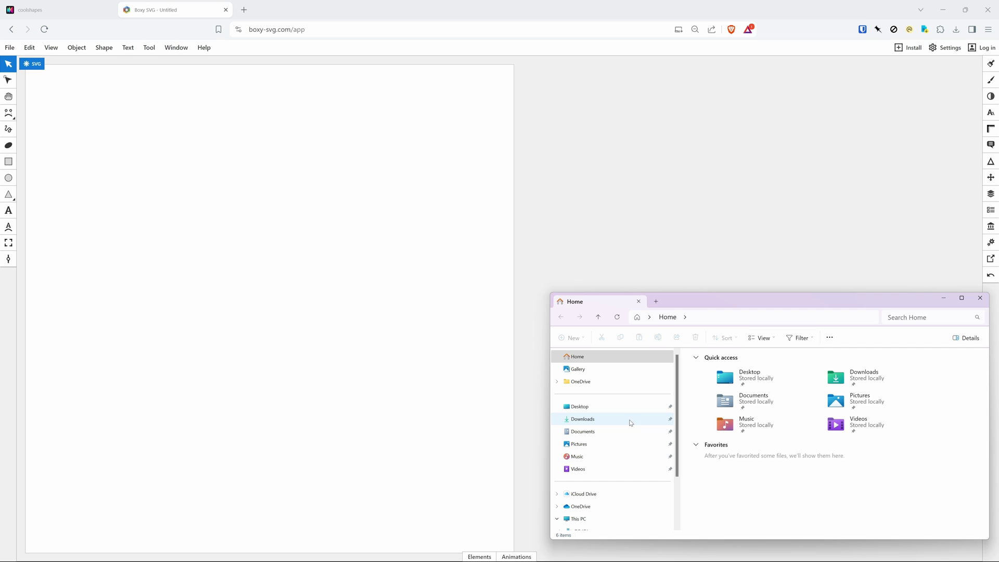
{"action": "left_click", "coordinate": [631, 419]}
{"action": "left_click", "coordinate": [713, 391]}
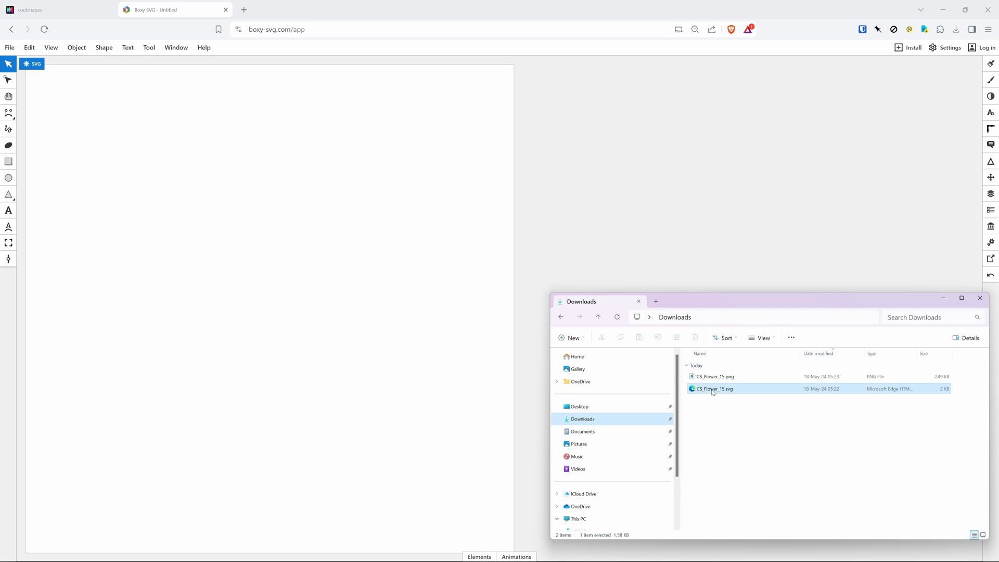
{"action": "left_click_drag", "start_coordinate": [713, 392], "coordinate": [406, 290]}
{"action": "left_click_drag", "start_coordinate": [343, 271], "coordinate": [234, 197]}
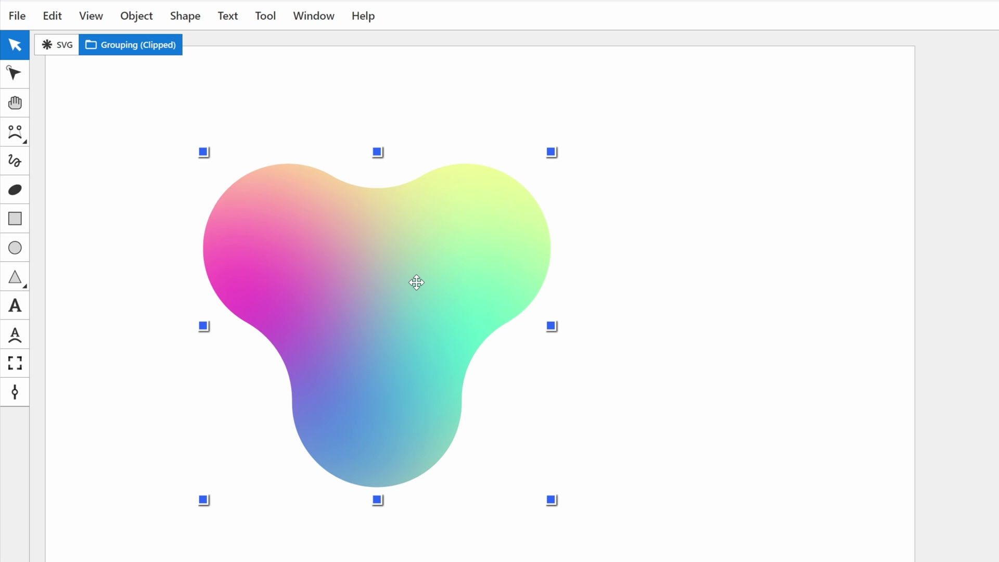
Show the Elements tree and expand the clipped flower group to reveal its mask
{"action": "left_click_drag", "start_coordinate": [416, 282], "coordinate": [428, 276]}
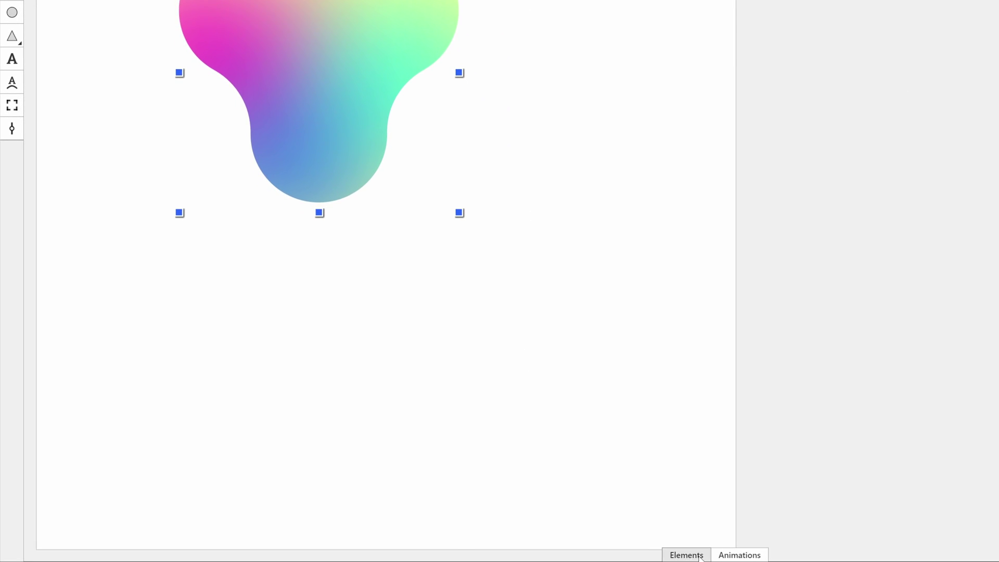
{"action": "left_click", "coordinate": [853, 561]}
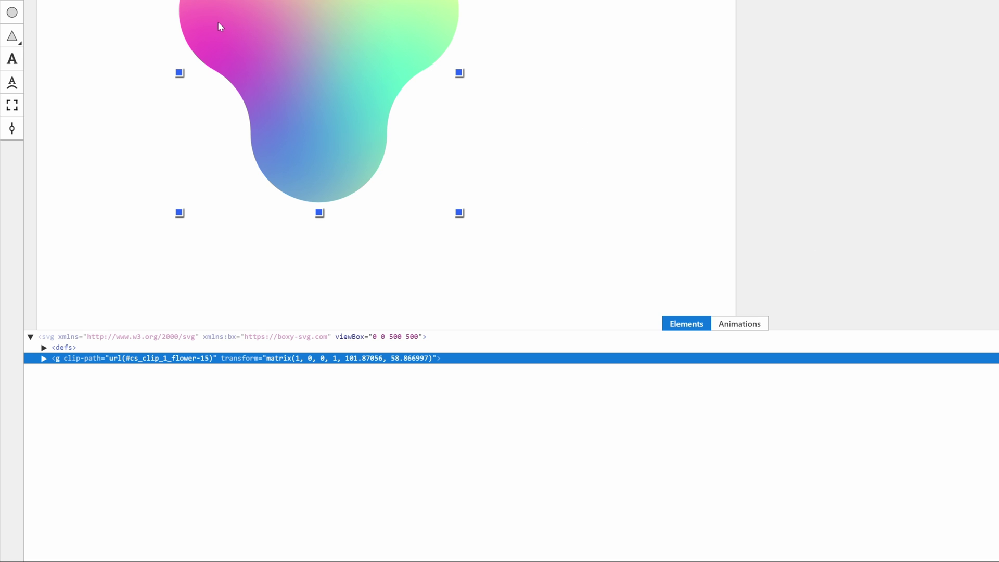
{"action": "left_click_drag", "start_coordinate": [279, 65], "coordinate": [312, 36]}
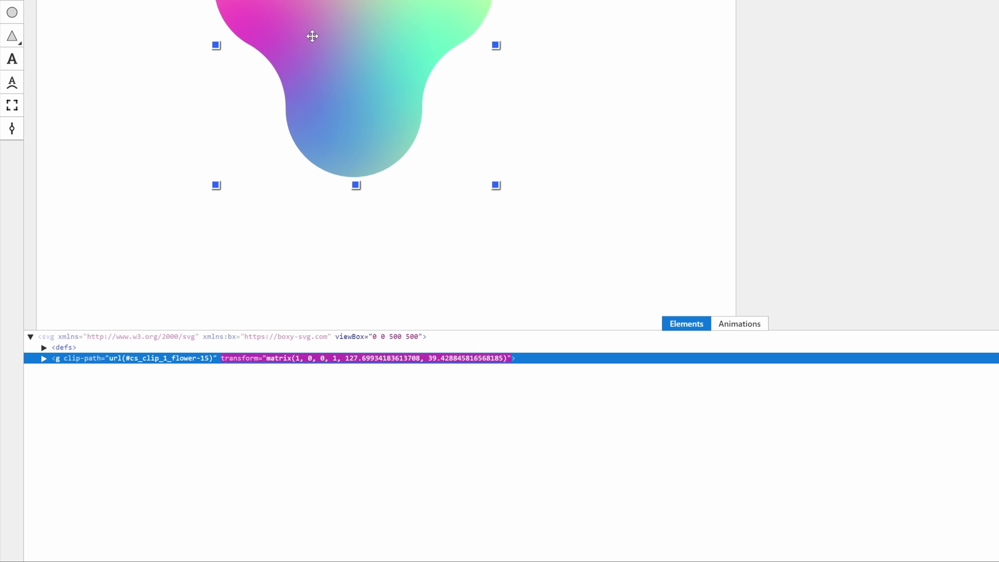
{"action": "key", "text": "ctrl+z"}
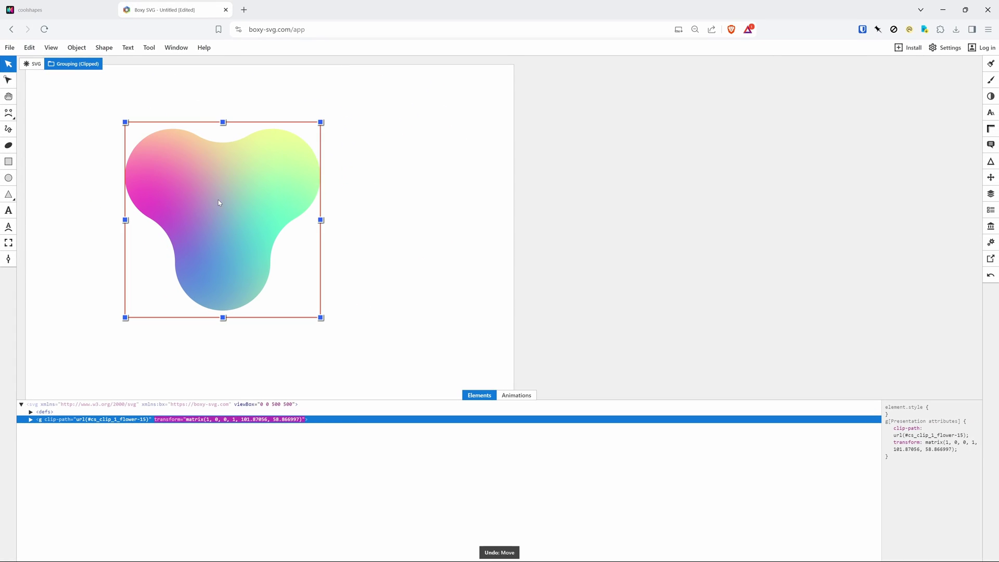
{"action": "left_click", "coordinate": [31, 419]}
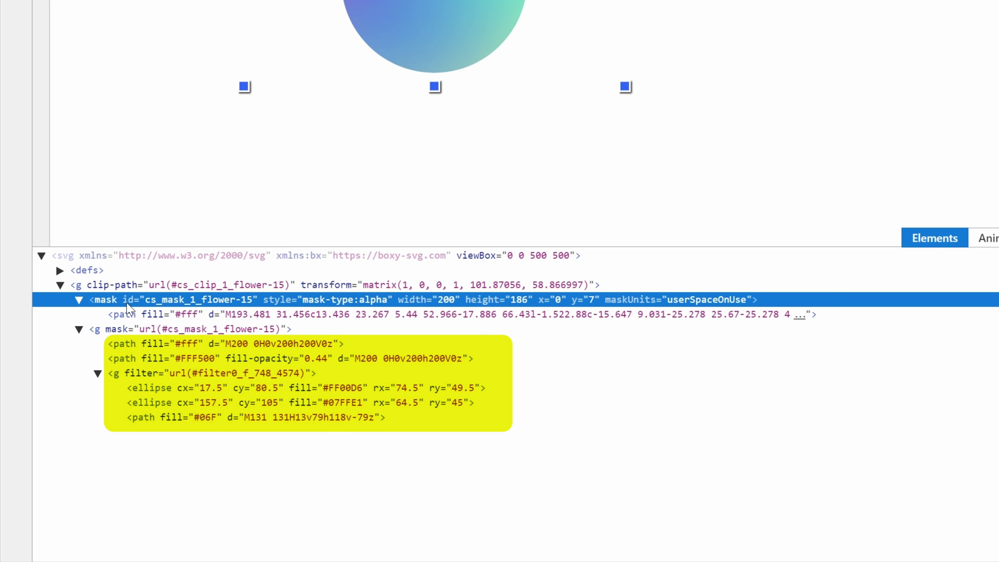
Pull the outline path out of the mask onto the page and fill it black #000
{"action": "left_click_drag", "start_coordinate": [128, 314], "coordinate": [153, 284]}
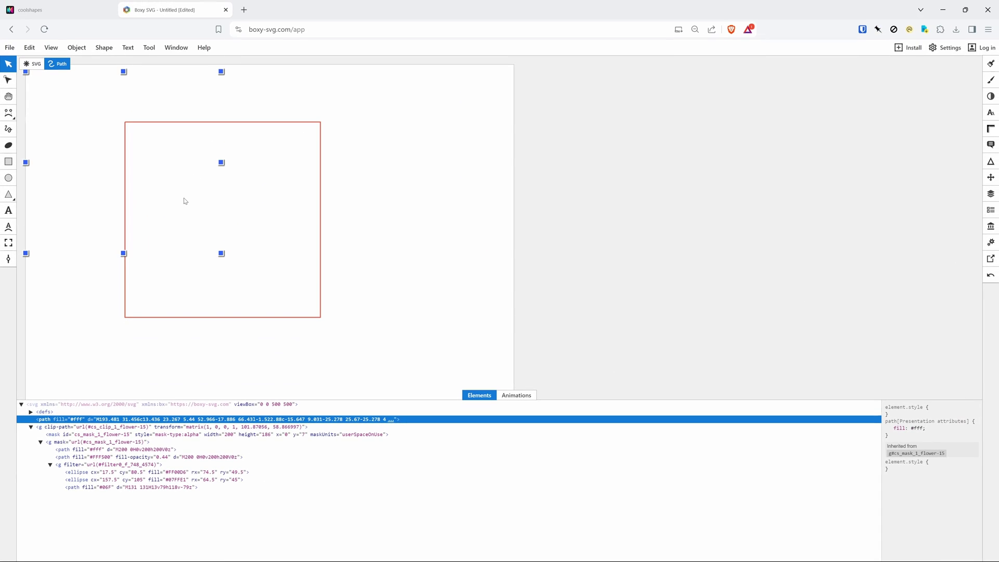
{"action": "left_click_drag", "start_coordinate": [89, 202], "coordinate": [162, 240]}
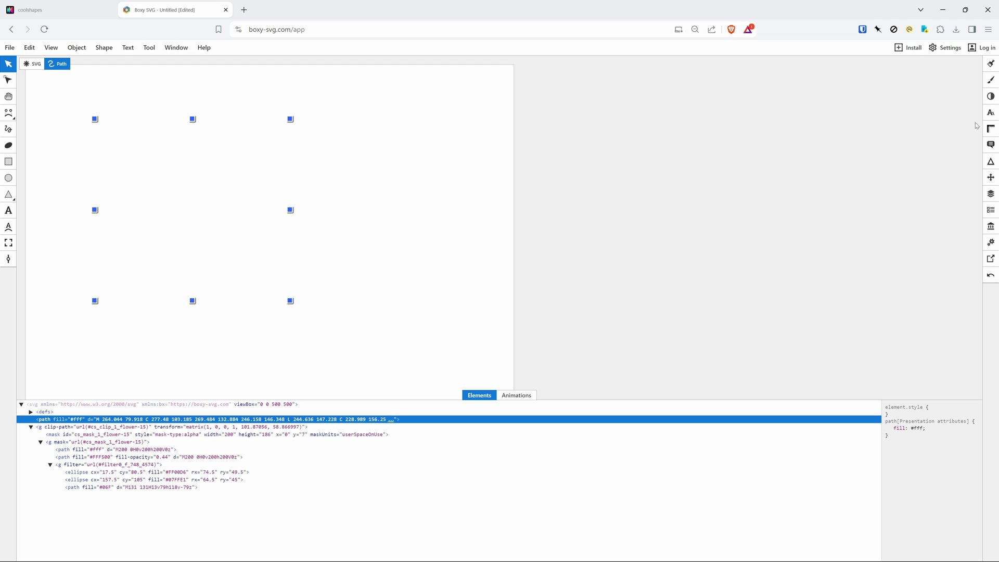
{"action": "left_click", "coordinate": [991, 63]}
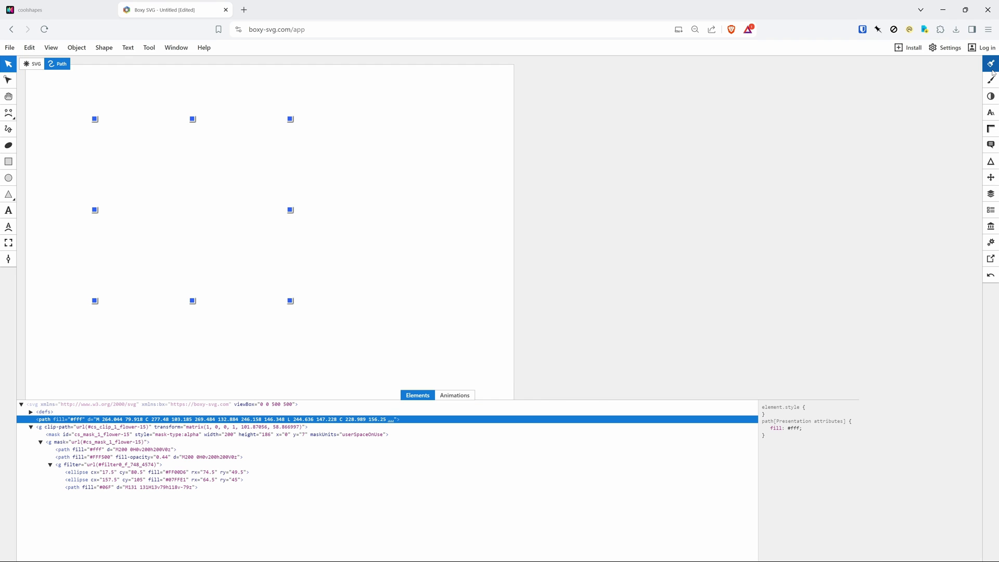
{"action": "left_click", "coordinate": [962, 275]}
{"action": "left_click_drag", "start_coordinate": [962, 275], "coordinate": [971, 290]}
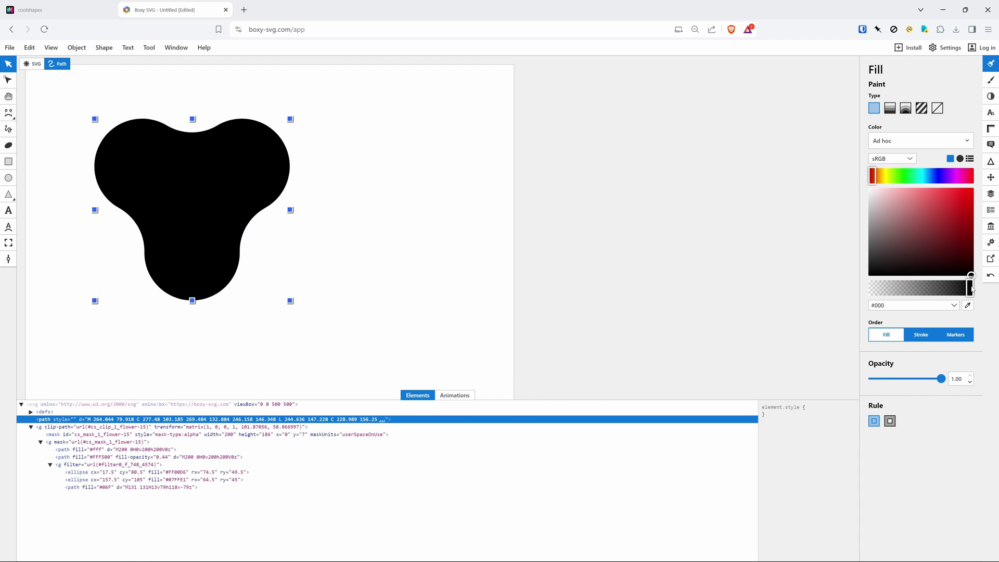
Select the black trefoil shape and copy it
{"action": "left_click", "coordinate": [992, 63]}
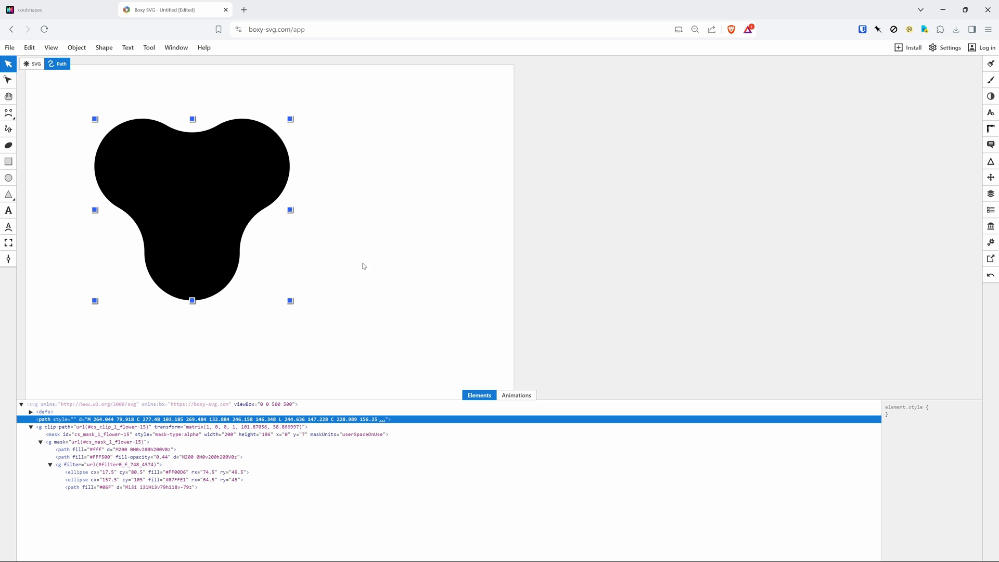
{"action": "left_click", "coordinate": [109, 149]}
{"action": "right_click", "coordinate": [111, 149]}
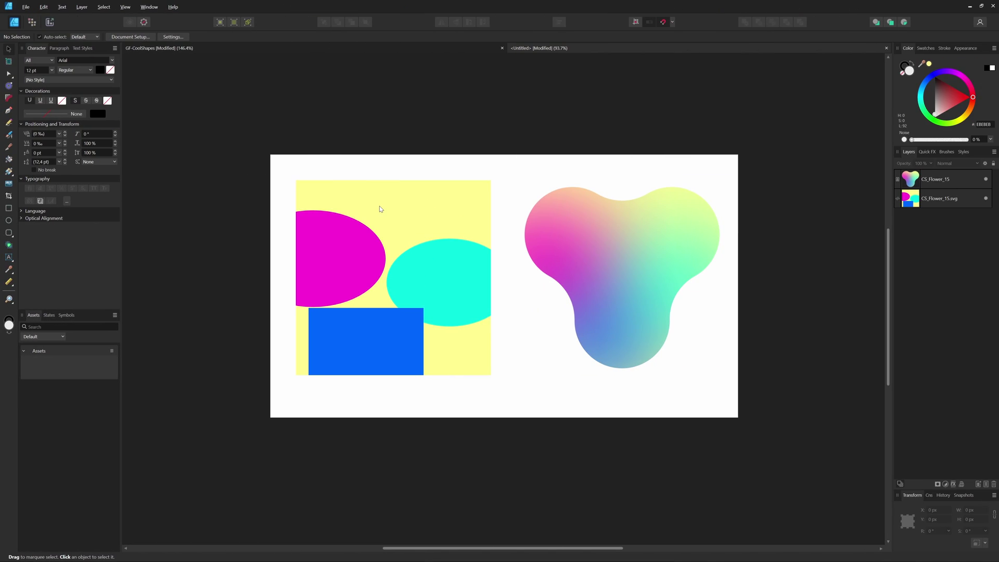
Paste the black trefoil, enlarge it to about 823×775 px, and move it onto empty space
{"action": "key", "text": "ctrl+v"}
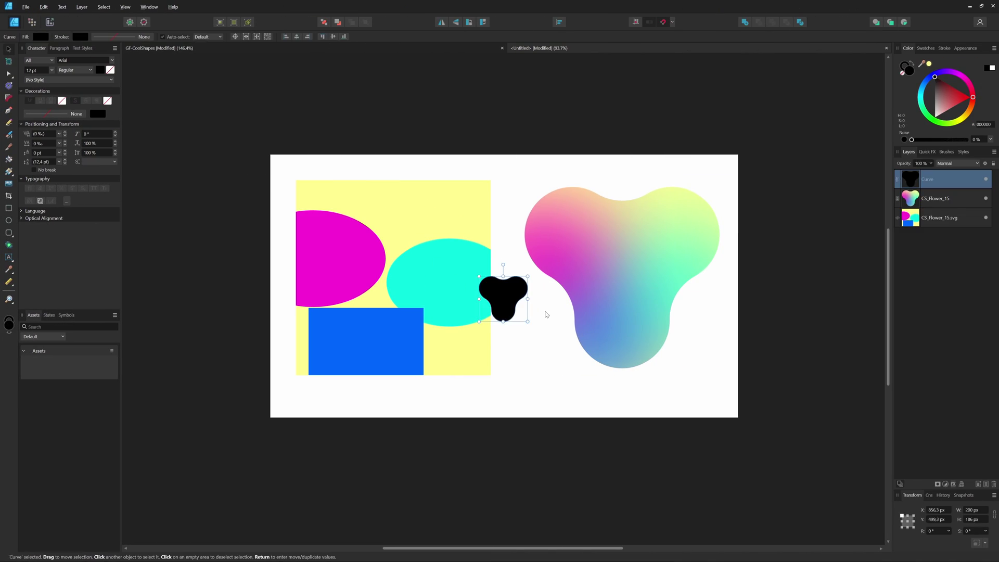
{"action": "left_click_drag", "start_coordinate": [528, 323], "coordinate": [614, 401]}
{"action": "left_click_drag", "start_coordinate": [550, 364], "coordinate": [483, 268]}
{"action": "left_click_drag", "start_coordinate": [543, 307], "coordinate": [613, 380]}
{"action": "left_click_drag", "start_coordinate": [510, 292], "coordinate": [465, 264]}
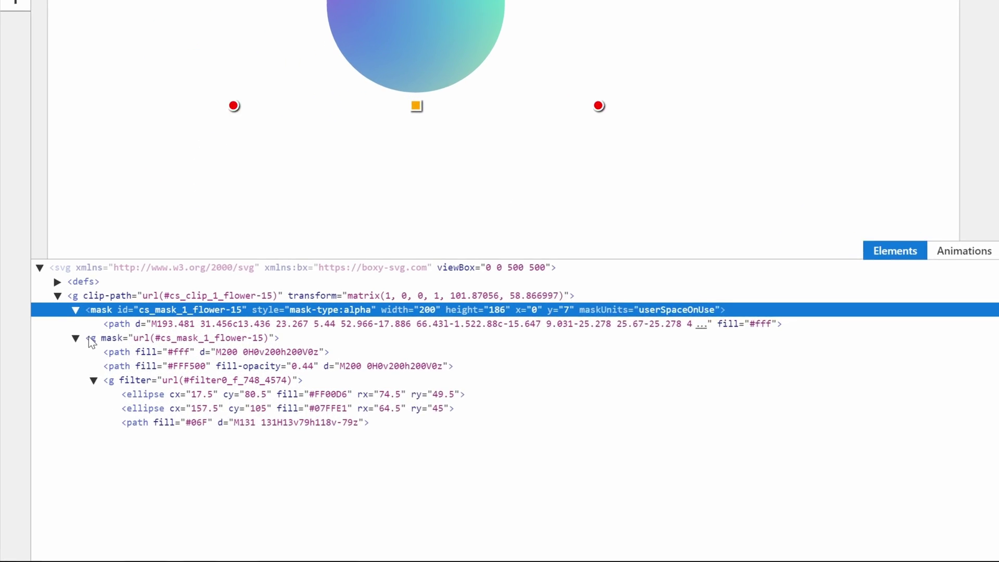
Expand <defs> and its <filter>, then select the feGaussianBlur primitive with stdDeviation 40
{"action": "left_click", "coordinate": [56, 442]}
{"action": "left_click", "coordinate": [123, 343]}
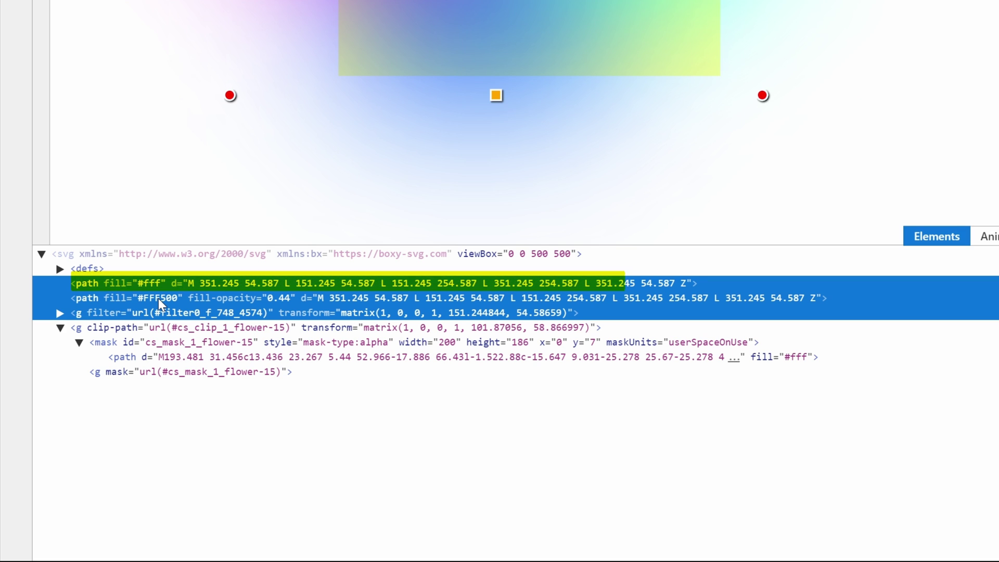
{"action": "left_click", "coordinate": [60, 313]}
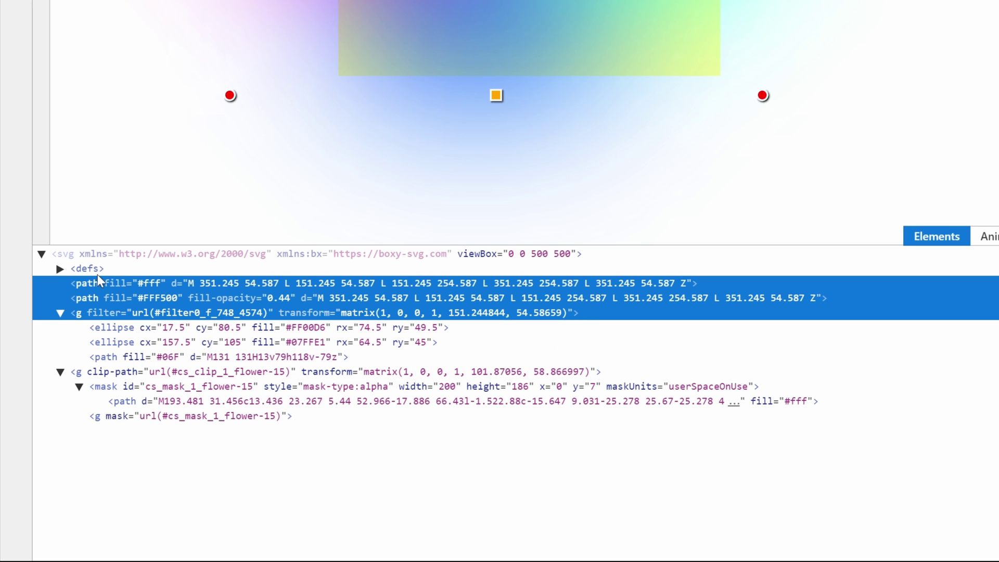
{"action": "left_click", "coordinate": [60, 269]}
{"action": "left_click", "coordinate": [79, 283]}
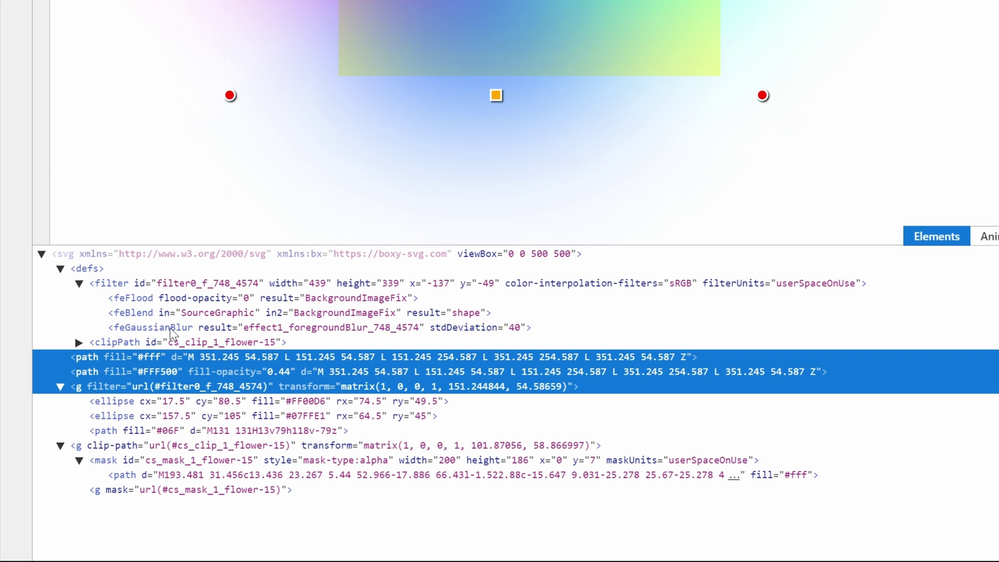
{"action": "left_click", "coordinate": [171, 329]}
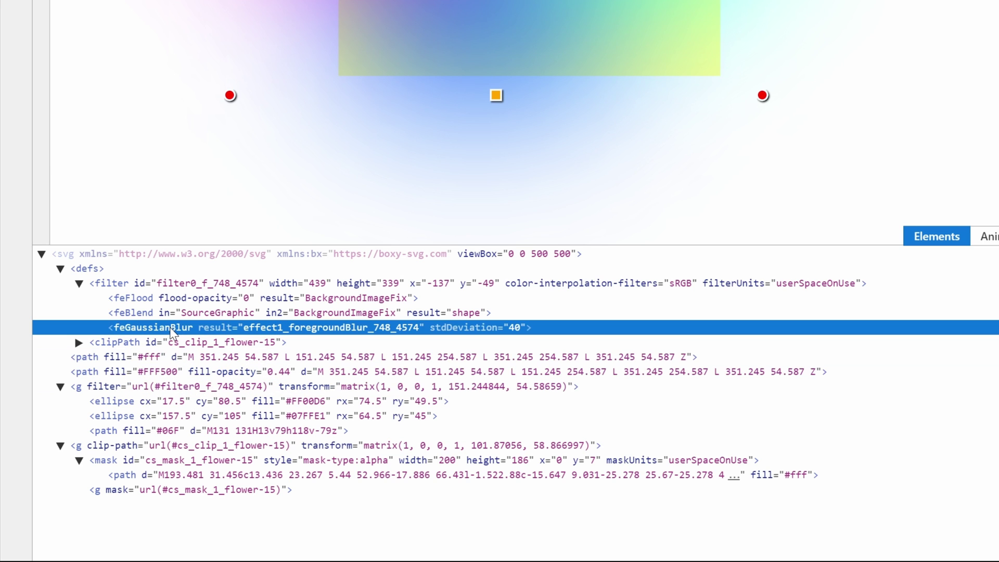
Briefly delete the feGaussianBlur and feFlood primitives to reveal the sharp shapes, then undo both
{"action": "key", "text": "Delete"}
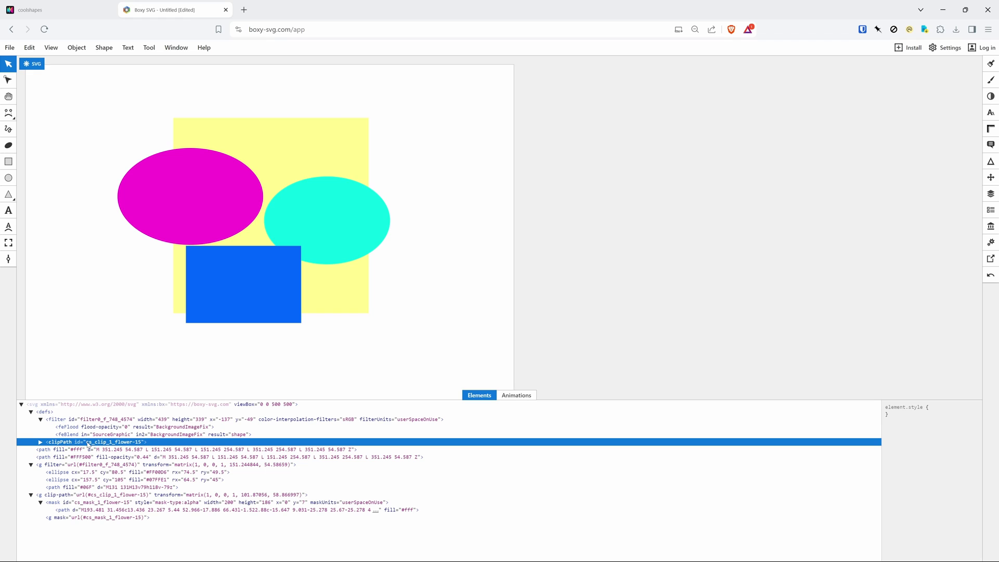
{"action": "left_click", "coordinate": [94, 427]}
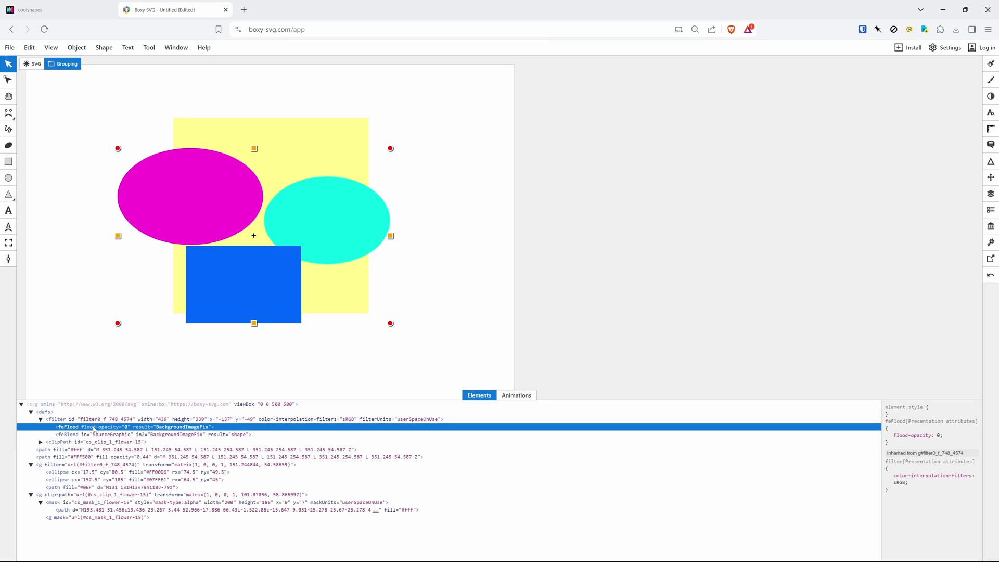
{"action": "key", "text": "Delete"}
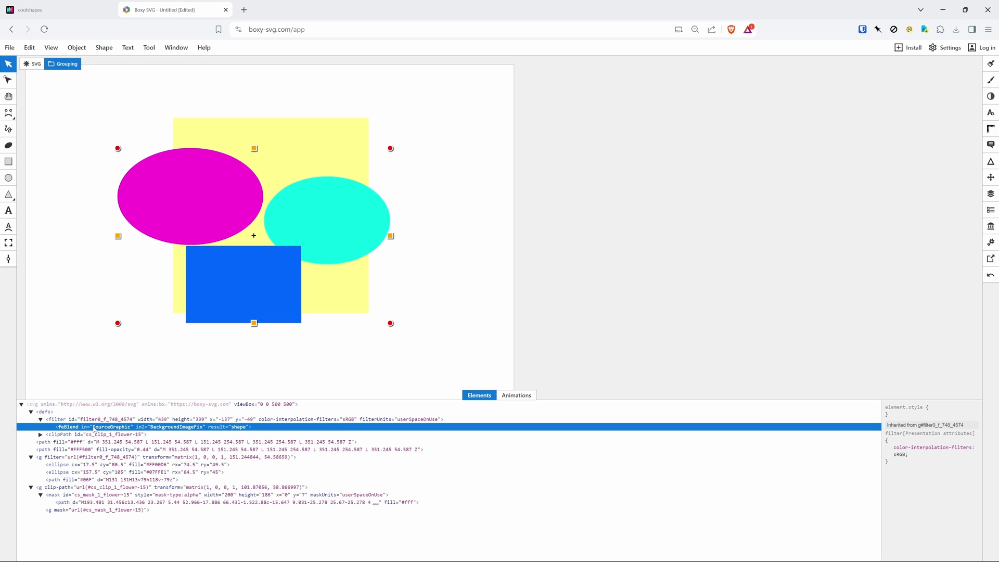
{"action": "key", "text": "ctrl+z"}
{"action": "key", "text": "ctrl+z"}
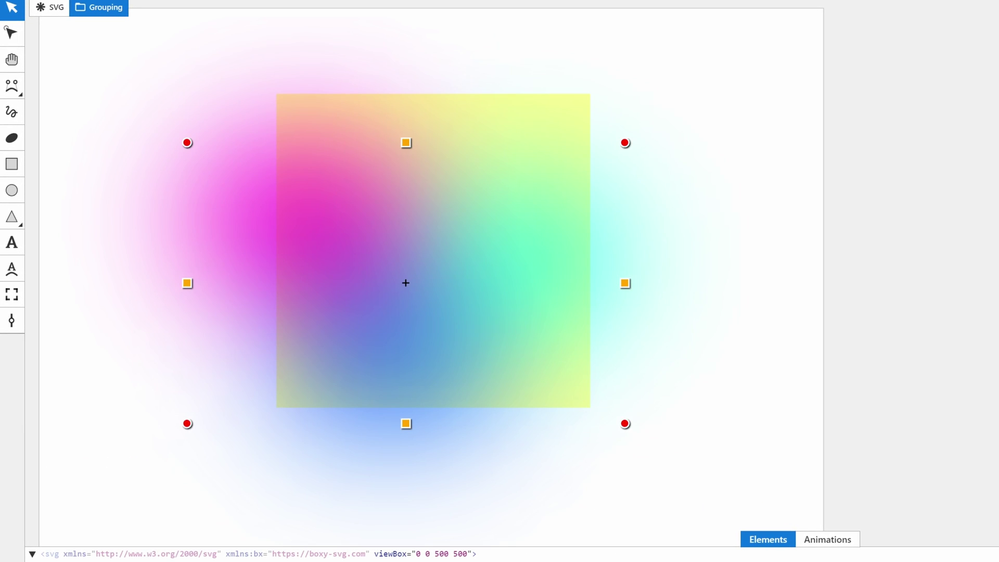
{"action": "key", "text": "ctrl+z"}
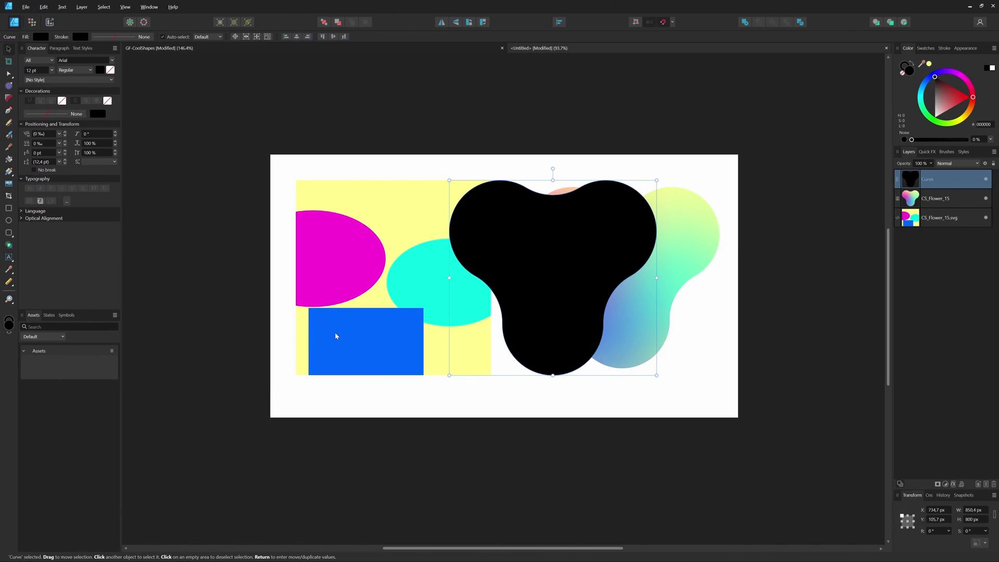
Inside the embedded CS_Flower_15.svg, delete the white Curve and copy the shapes Group
{"action": "left_click", "coordinate": [363, 329]}
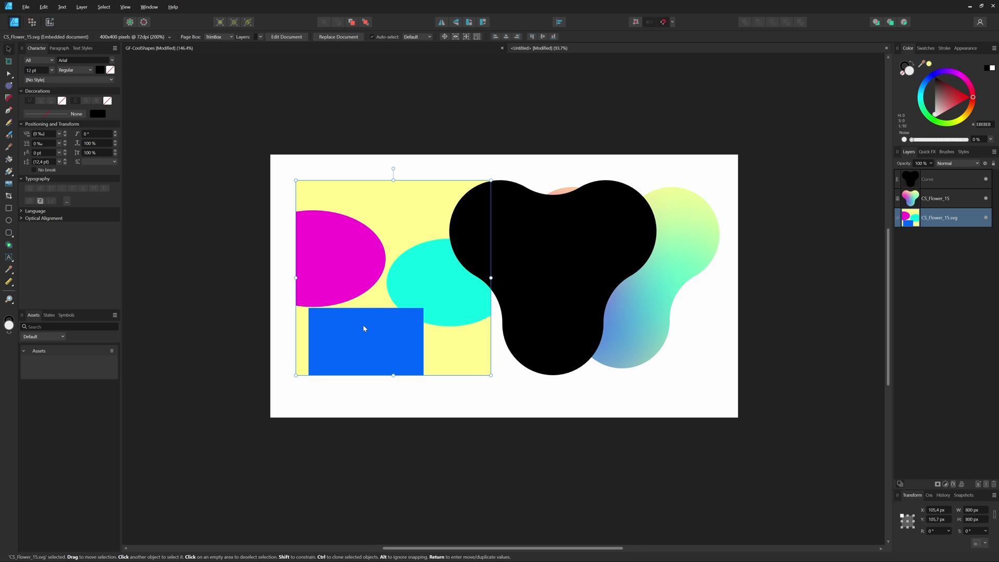
{"action": "double_click", "coordinate": [364, 329]}
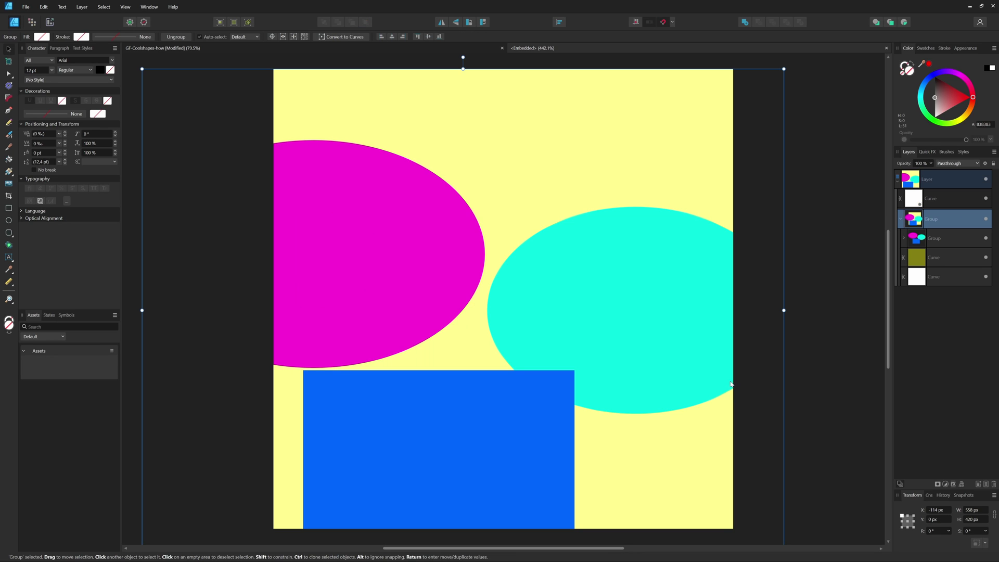
{"action": "right_click", "coordinate": [915, 201]}
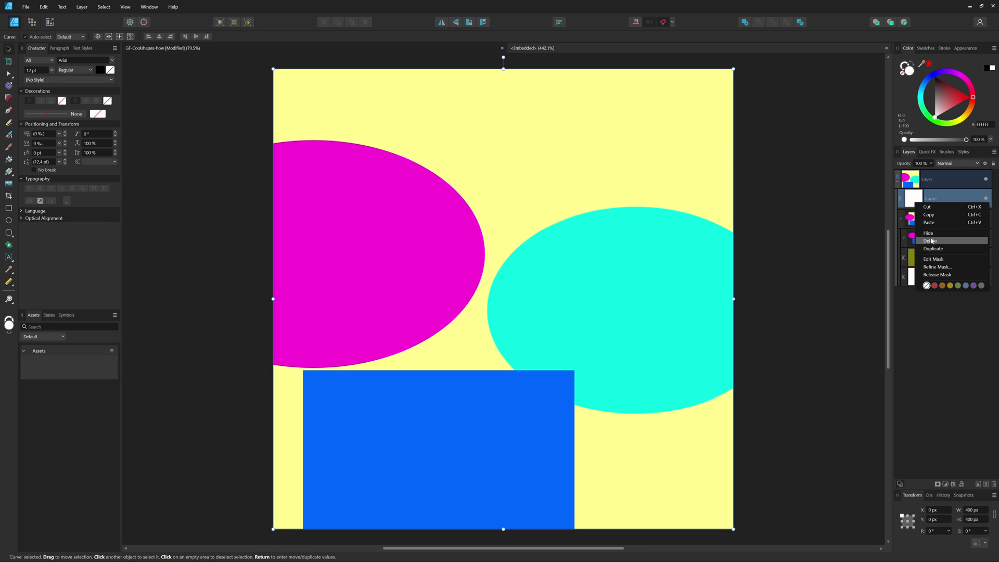
{"action": "left_click", "coordinate": [931, 241]}
{"action": "key", "text": "ctrl+z"}
{"action": "right_click", "coordinate": [916, 204]}
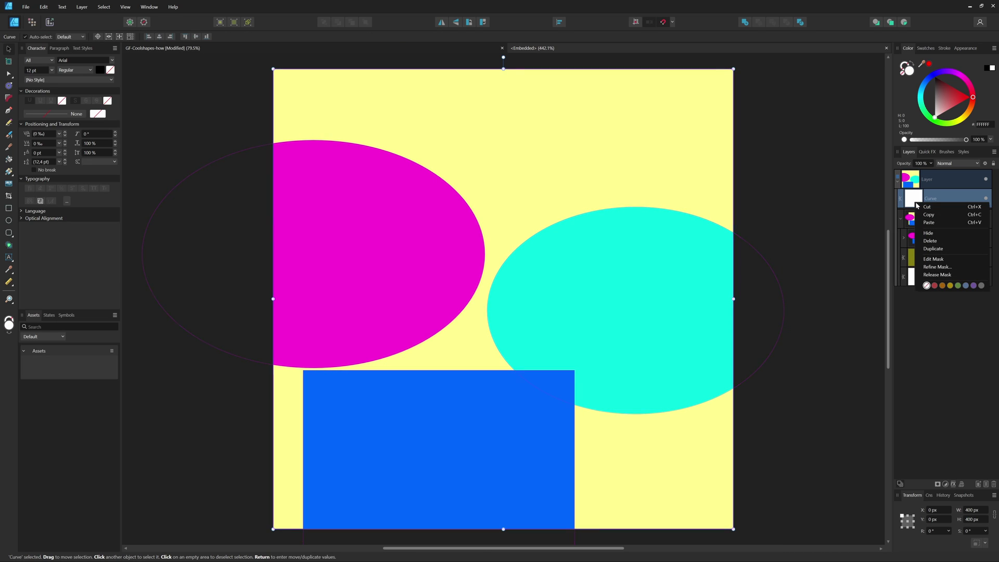
{"action": "left_click", "coordinate": [930, 241]}
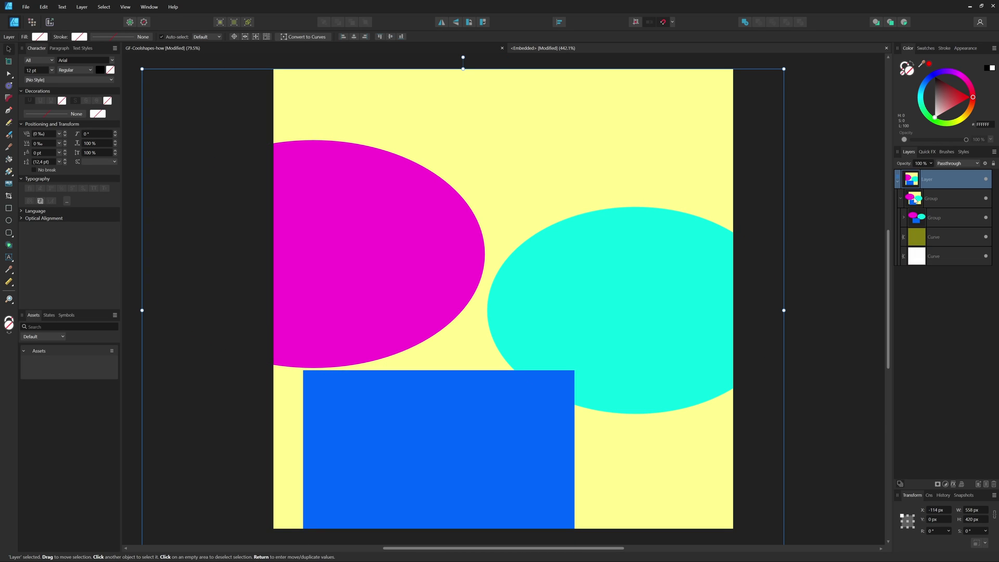
{"action": "right_click", "coordinate": [915, 201]}
{"action": "left_click", "coordinate": [914, 219]}
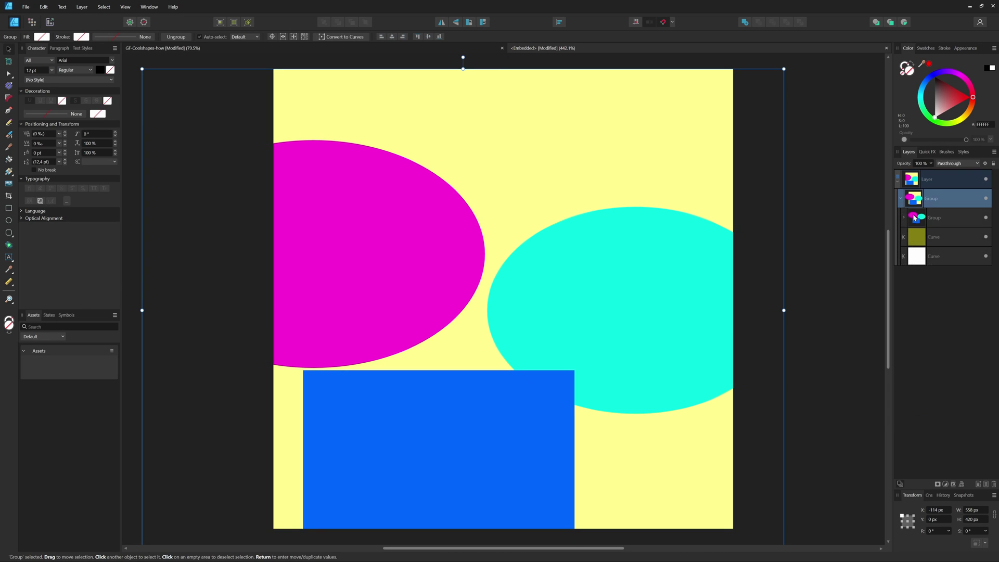
{"action": "key", "text": "ctrl+w"}
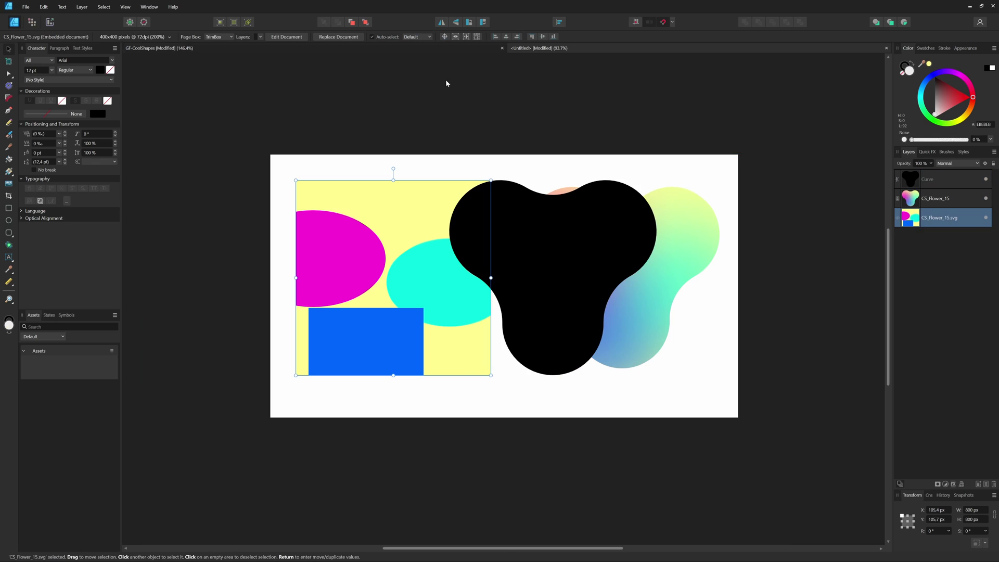
Hide the flower layers and paste the shapes group, enlarged, onto the page
{"action": "left_click", "coordinate": [986, 217]}
{"action": "left_click", "coordinate": [986, 198]}
{"action": "left_click", "coordinate": [985, 179]}
{"action": "key", "text": "ctrl+v"}
{"action": "left_click_drag", "start_coordinate": [310, 204], "coordinate": [437, 238]}
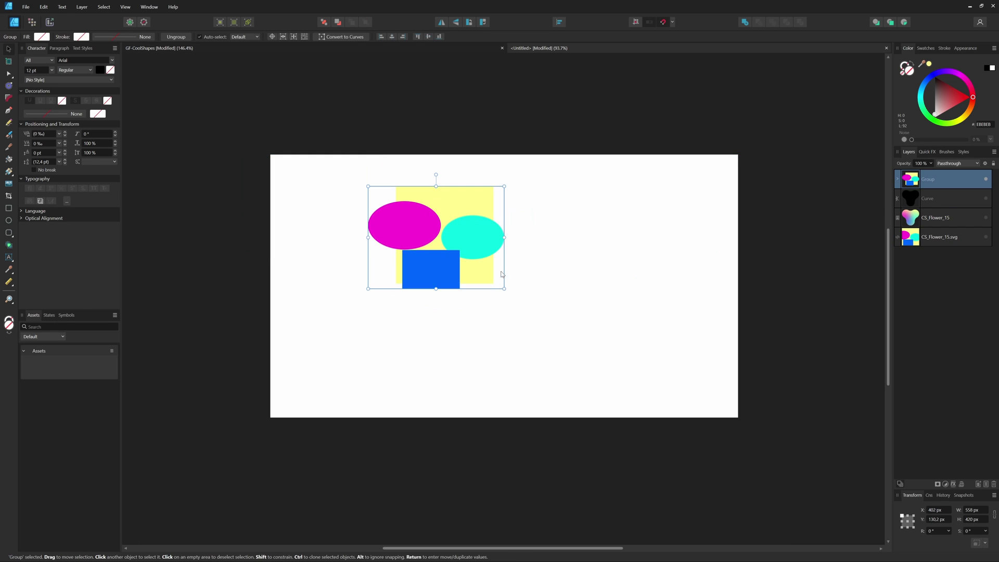
{"action": "left_click_drag", "start_coordinate": [501, 290], "coordinate": [636, 407]}
{"action": "left_click_drag", "start_coordinate": [539, 354], "coordinate": [526, 352]}
Duplicate the white Curve layer and move the copy to the top of the group
{"action": "left_click", "coordinate": [915, 243]}
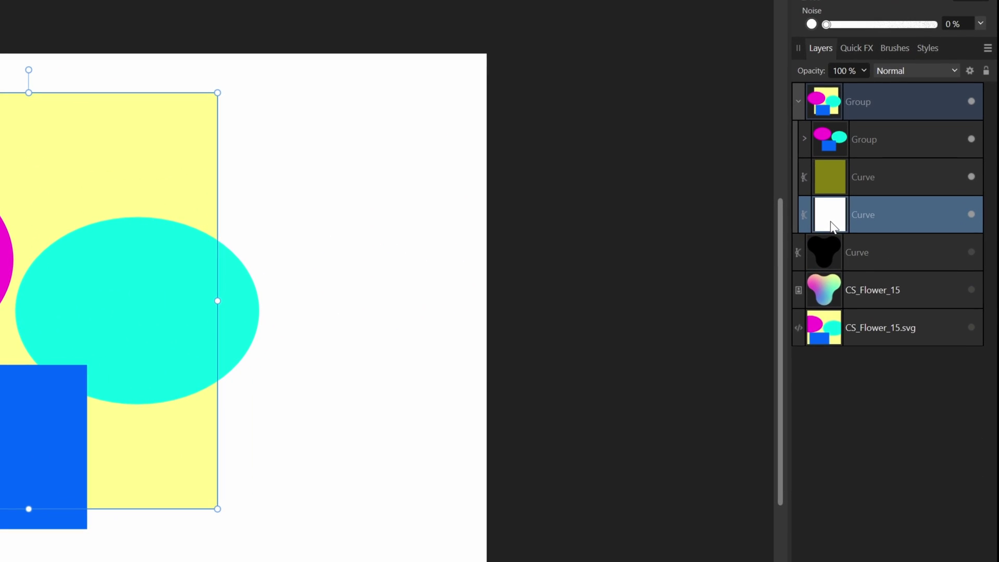
{"action": "key", "text": "ctrl+j"}
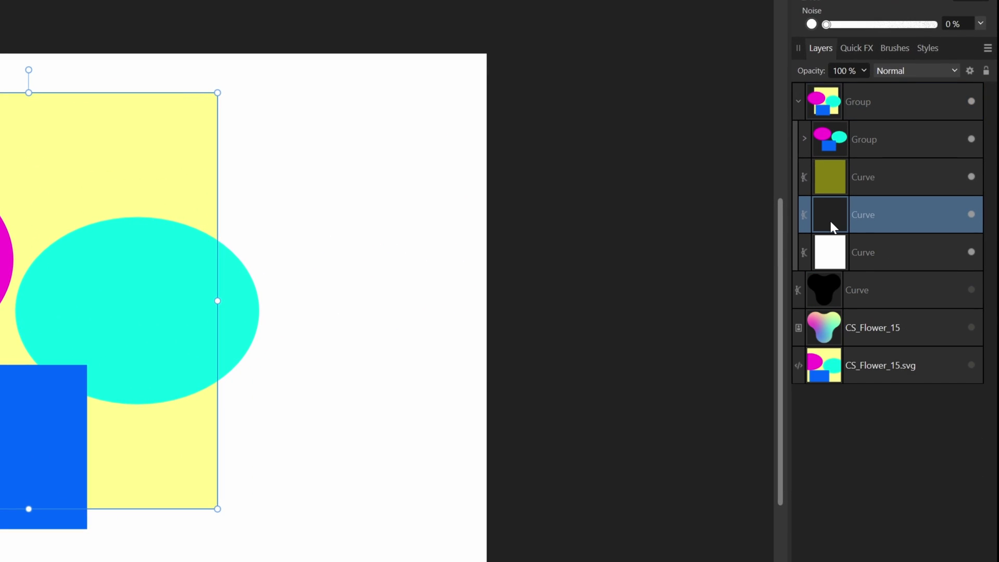
{"action": "left_click_drag", "start_coordinate": [831, 225], "coordinate": [826, 110]}
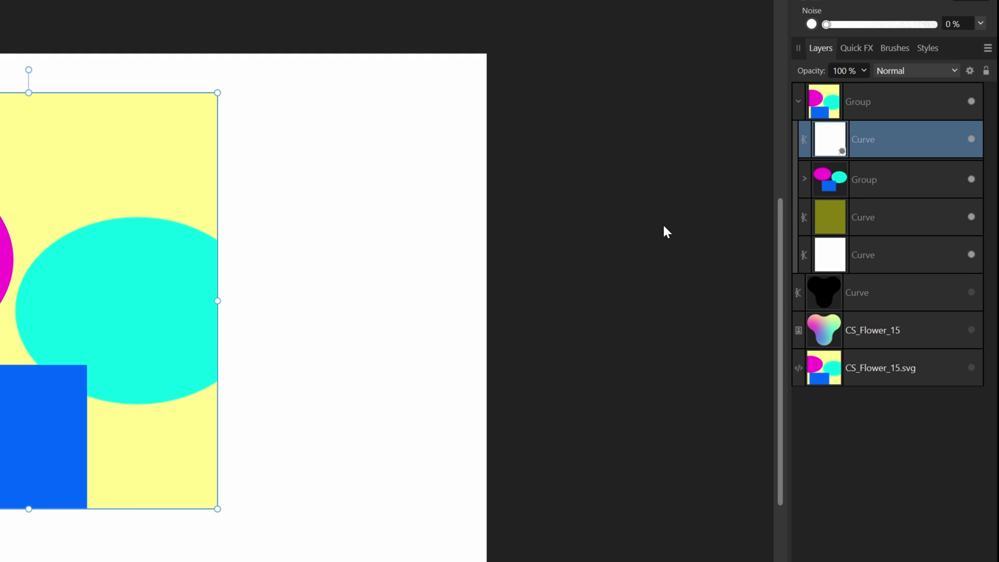
Apply a Gaussian Blur with a 130 px radius to the inner shapes Group via Quick FX
{"action": "left_click", "coordinate": [832, 179]}
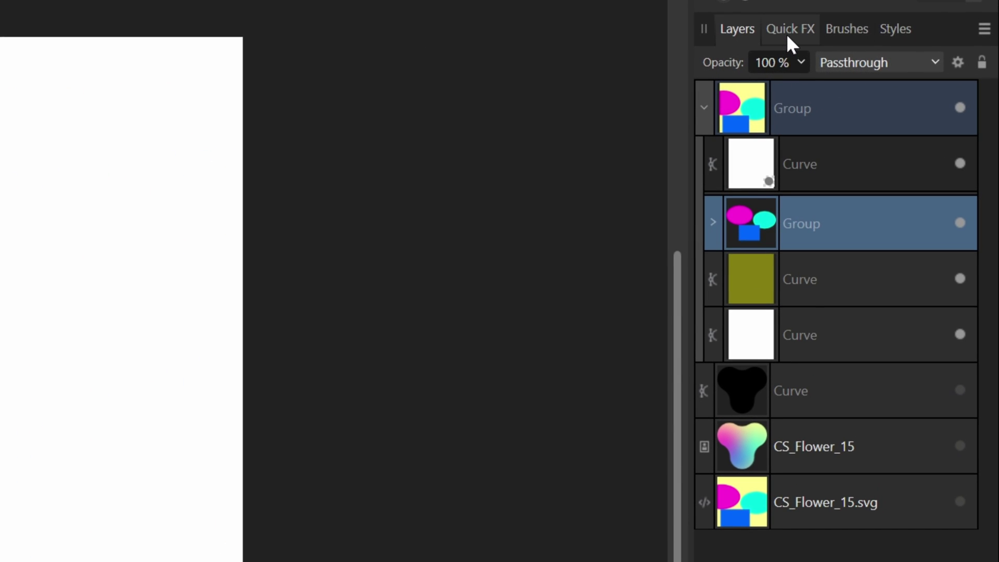
{"action": "left_click", "coordinate": [789, 41]}
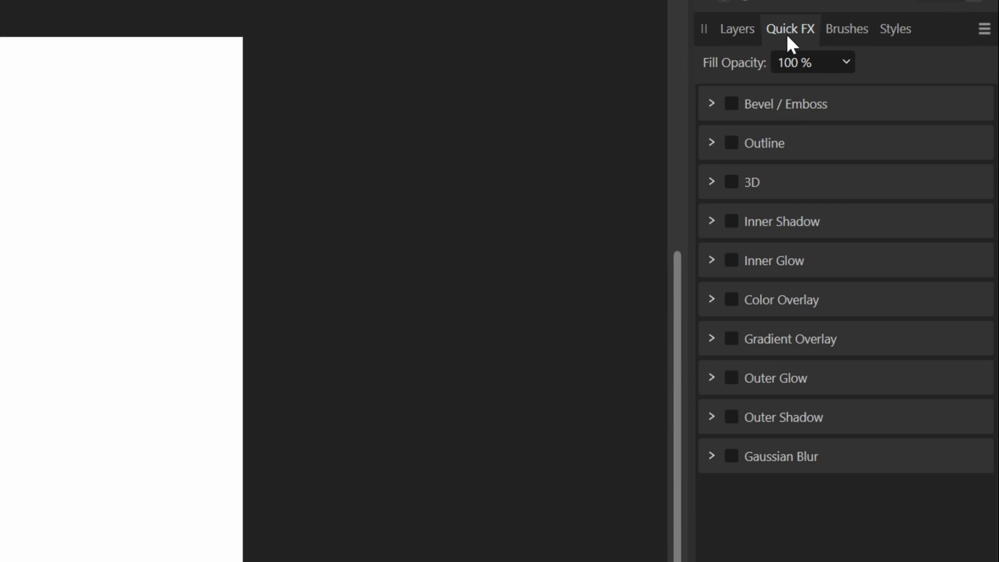
{"action": "left_click", "coordinate": [733, 457]}
{"action": "left_click_drag", "start_coordinate": [769, 503], "coordinate": [975, 505]}
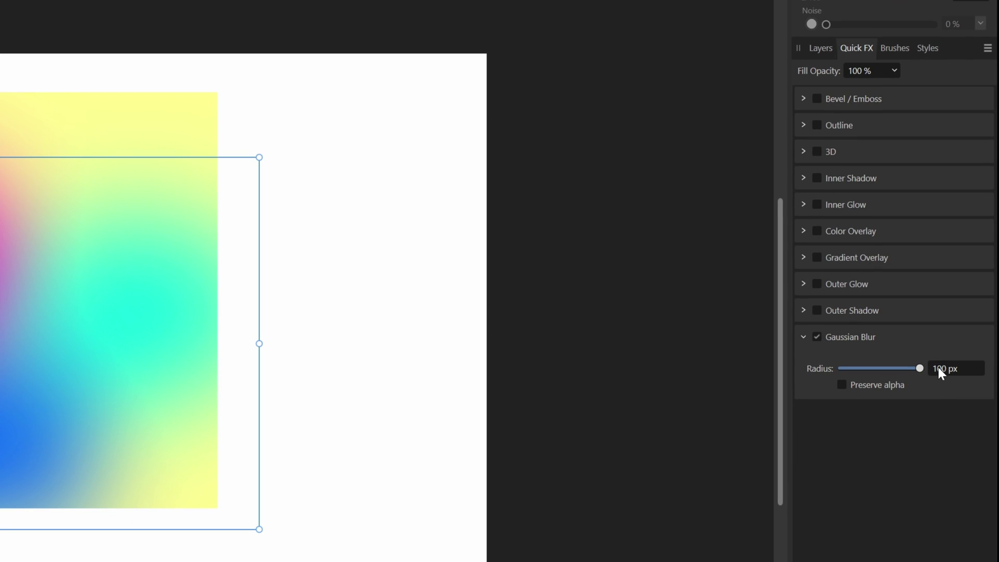
{"action": "left_click", "coordinate": [940, 368]}
{"action": "left_click", "coordinate": [940, 368]}
{"action": "key", "text": "Delete"}
{"action": "type", "text": "3"}
{"action": "key", "text": "Return"}
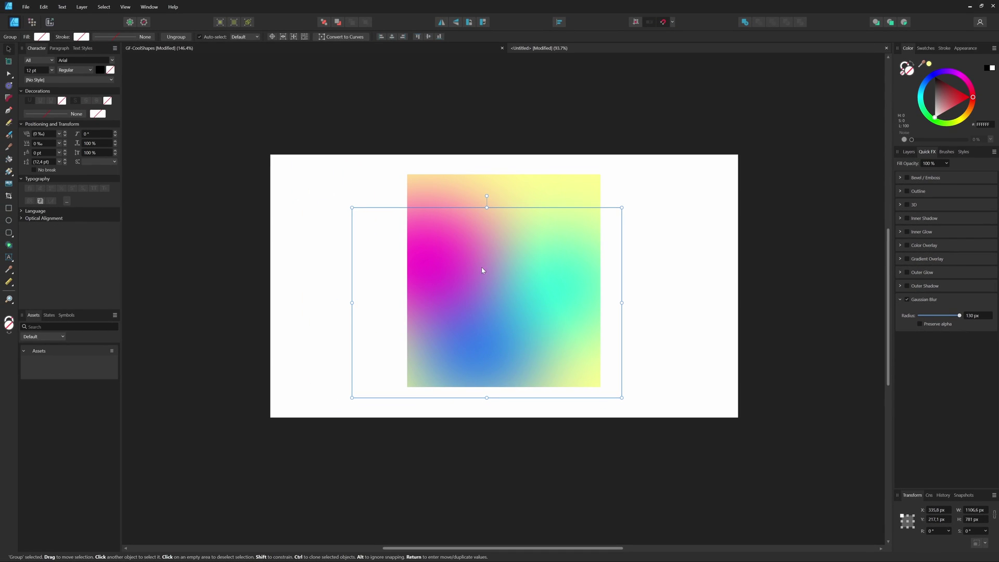
Set the olive Curve layer's opacity to 44%
{"action": "left_click", "coordinate": [909, 152]}
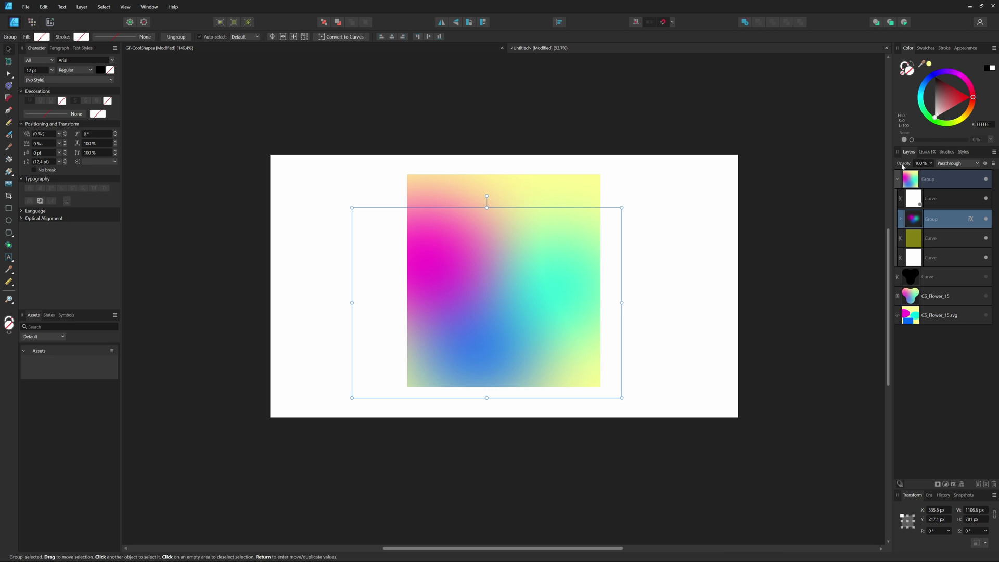
{"action": "left_click", "coordinate": [660, 247]}
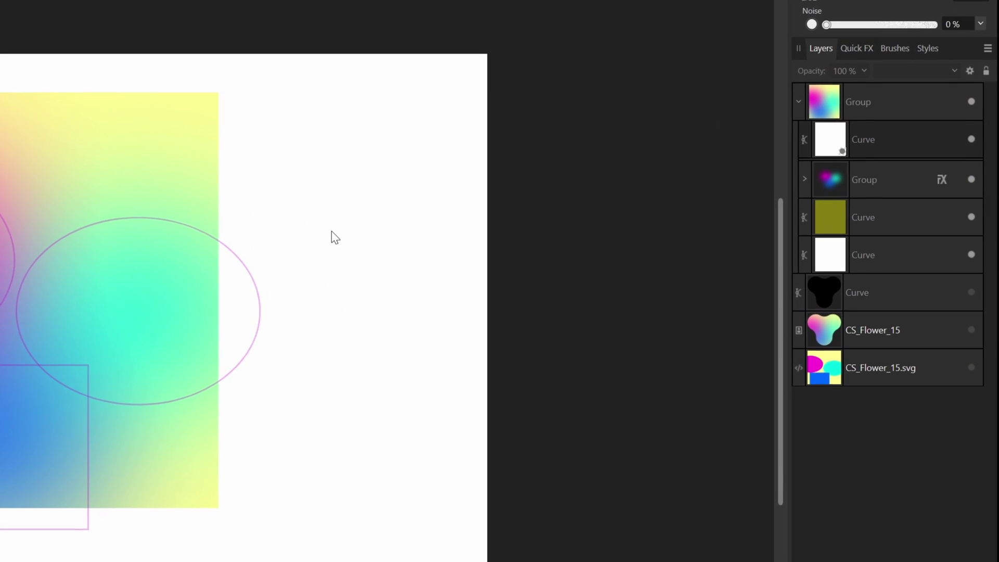
{"action": "left_click", "coordinate": [872, 220]}
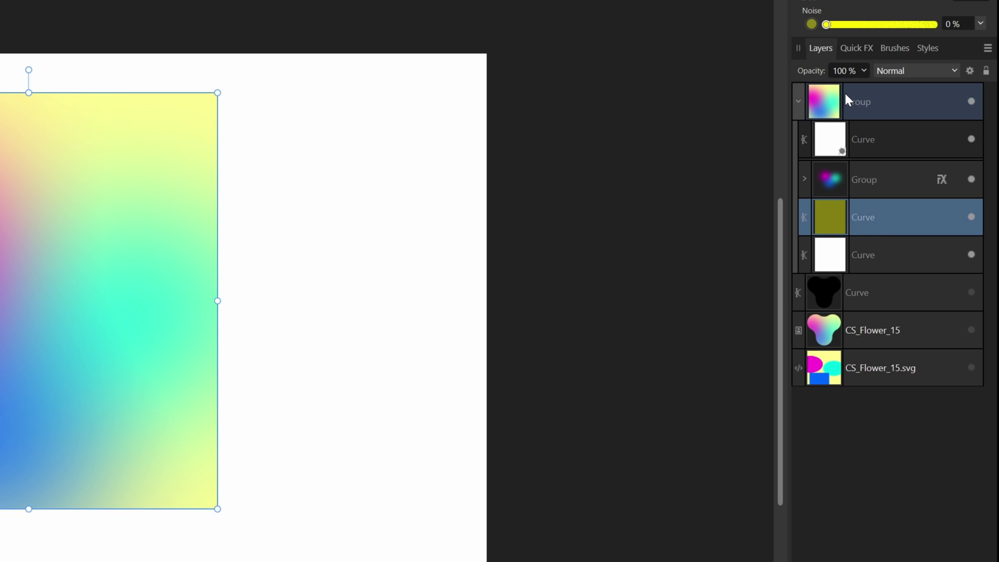
{"action": "type", "text": "44"}
{"action": "key", "text": "Return"}
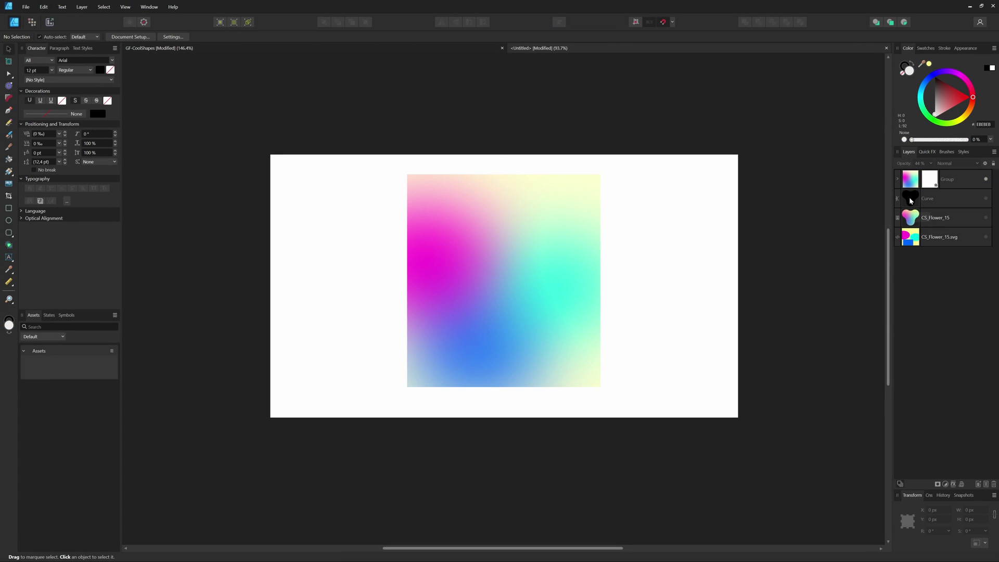
Nest the black flower curve into the gradient group as a mask and hide the extra white curve
{"action": "left_click", "coordinate": [910, 198]}
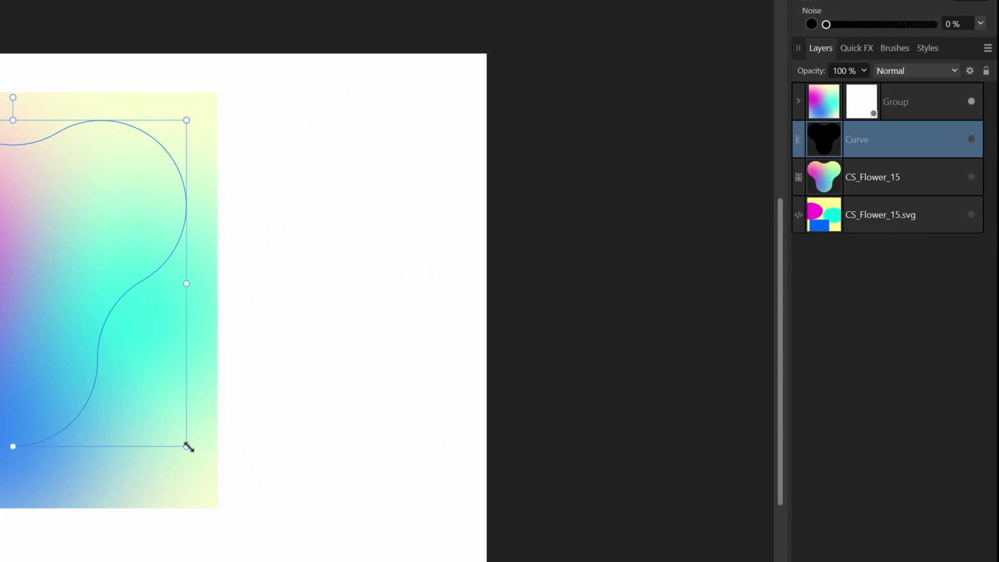
{"action": "left_click_drag", "start_coordinate": [188, 448], "coordinate": [218, 488]}
{"action": "left_click_drag", "start_coordinate": [804, 139], "coordinate": [801, 106]}
{"action": "left_click", "coordinate": [799, 103]}
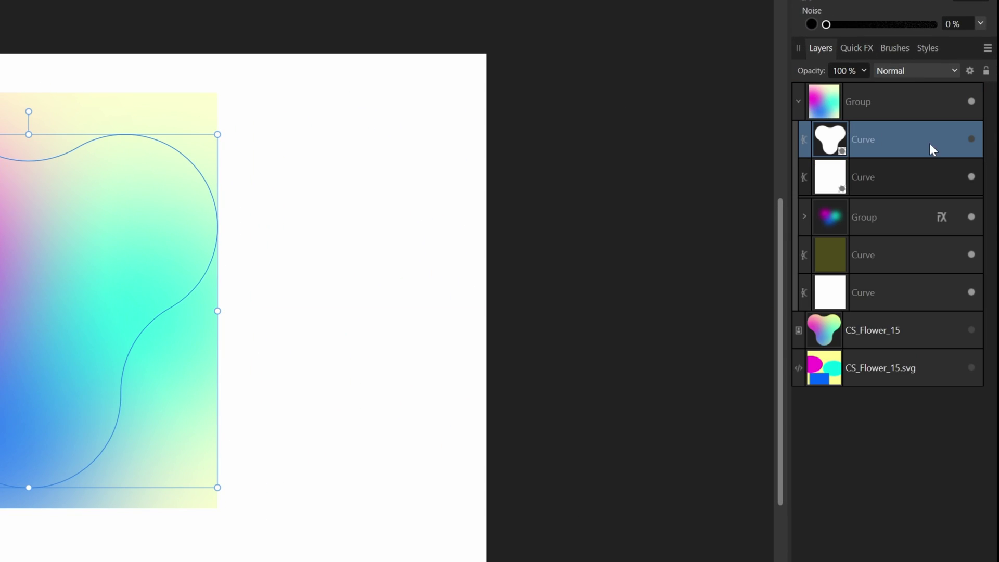
{"action": "left_click", "coordinate": [971, 177]}
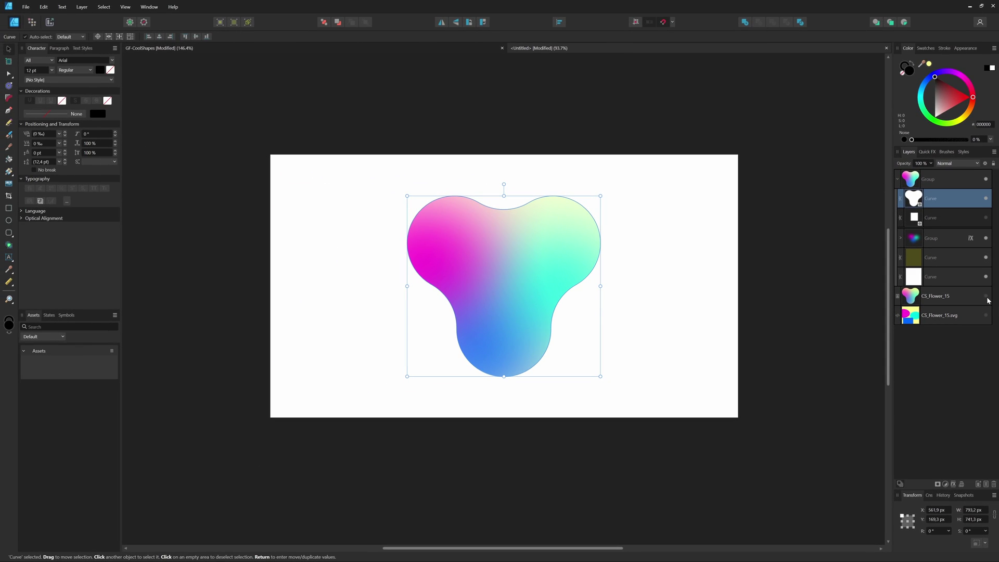
Show the original CS_Flower_15 and move the recreated gradient flower beside it
{"action": "left_click", "coordinate": [986, 296]}
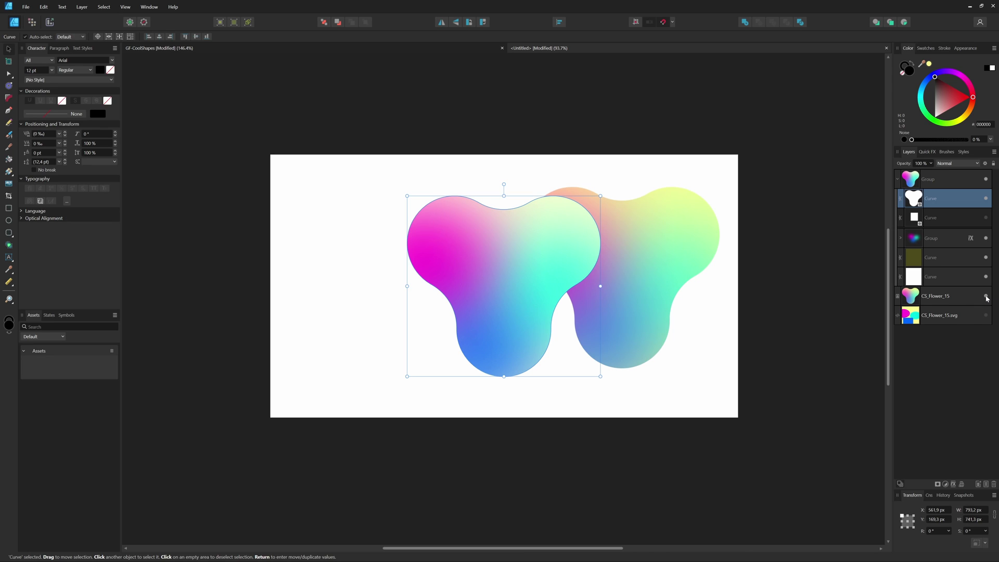
{"action": "left_click", "coordinate": [902, 242]}
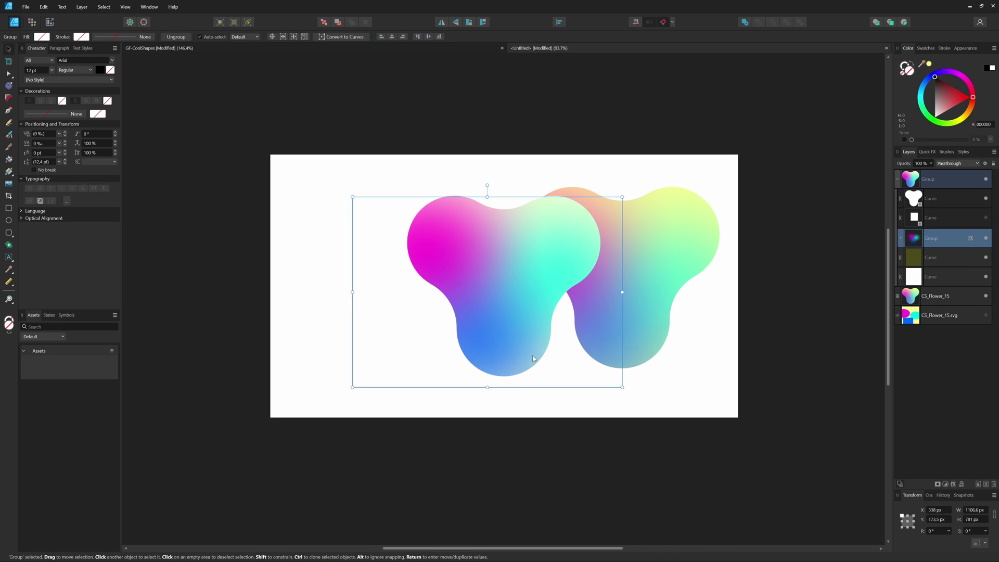
{"action": "left_click_drag", "start_coordinate": [533, 358], "coordinate": [530, 380]}
{"action": "scroll", "coordinate": [537, 312], "scroll_direction": "up", "scroll_amount": 1}
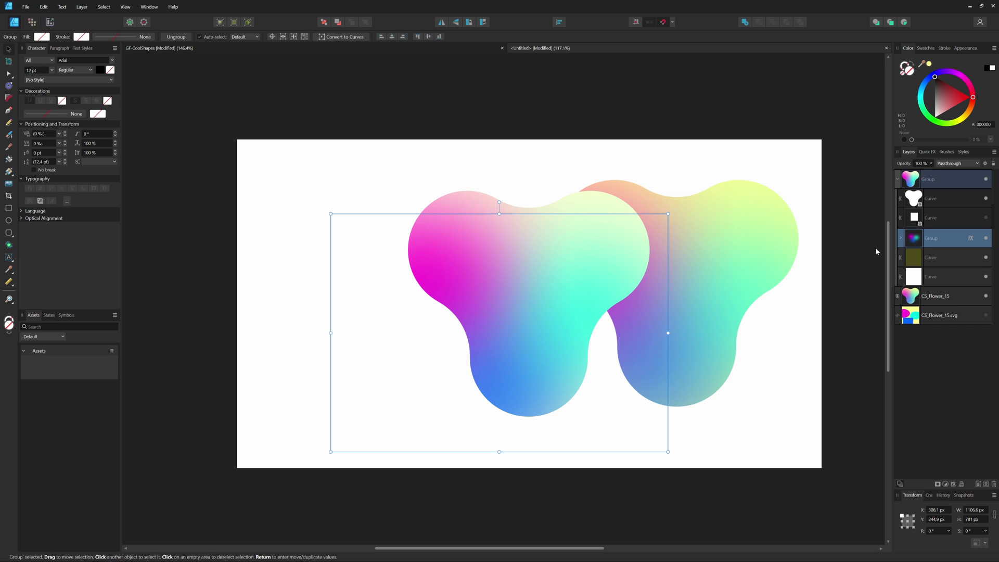
Raise the yellow tint curve layer's opacity to 100%
{"action": "left_click", "coordinate": [920, 257]}
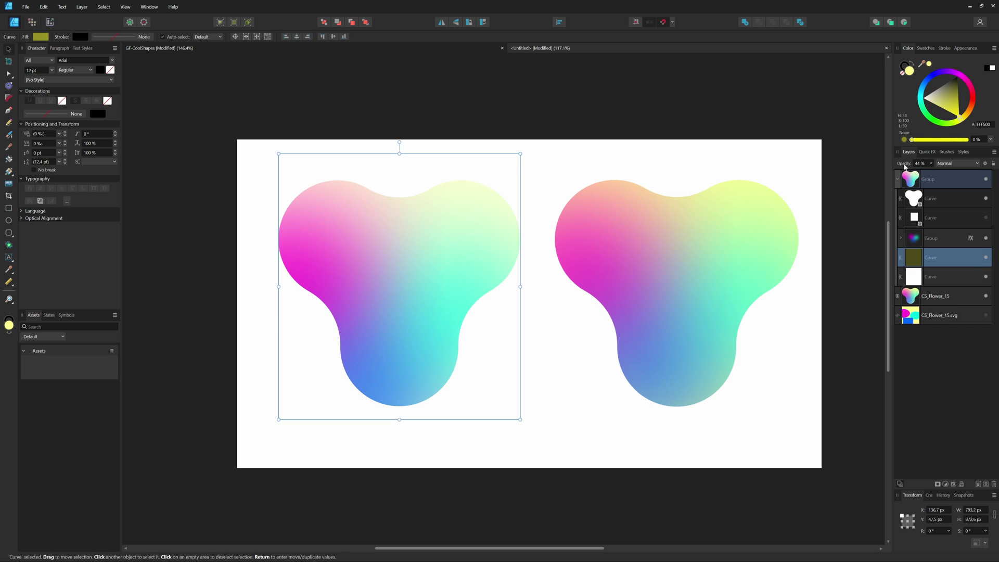
{"action": "key", "text": "9"}
{"action": "key", "text": "1"}
{"action": "left_click_drag", "start_coordinate": [919, 164], "coordinate": [923, 166]}
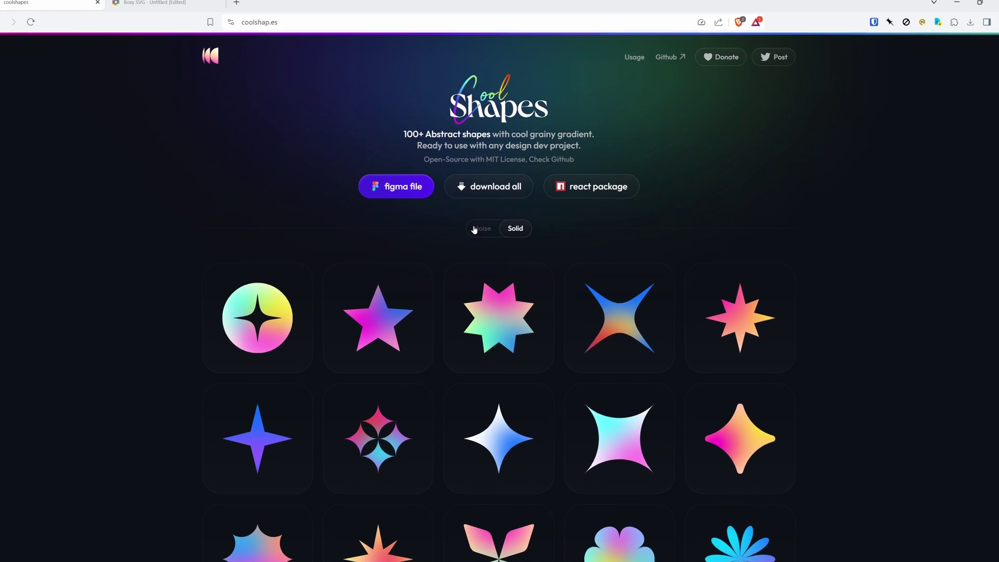
Switch the Coolshapes gallery from Solid to the Noise shape versions
{"action": "left_click", "coordinate": [476, 230]}
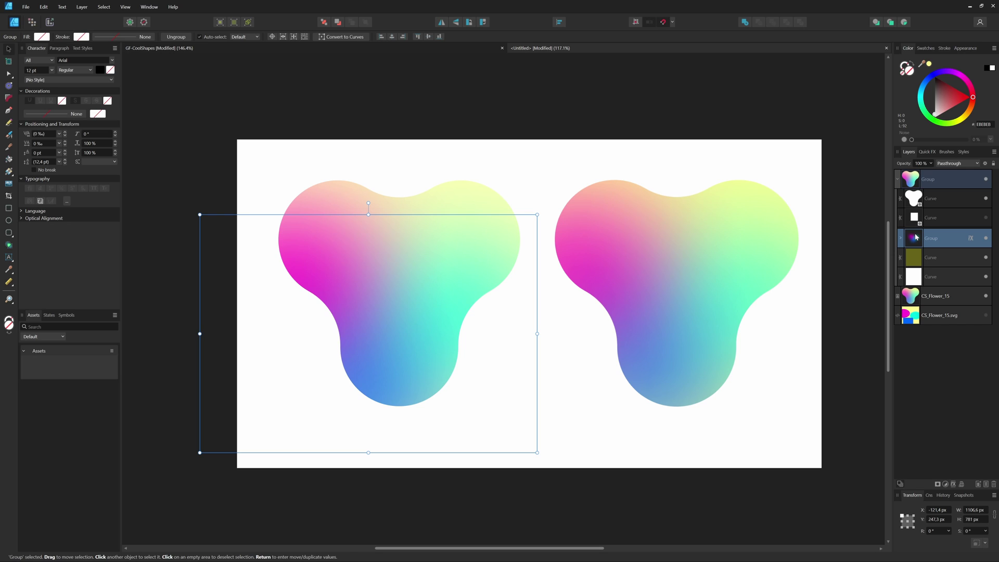
Hide the original CS_Flower_15 and centre the recreated flower on the artboard
{"action": "left_click", "coordinate": [962, 296]}
{"action": "left_click", "coordinate": [986, 296]}
{"action": "left_click_drag", "start_coordinate": [428, 283], "coordinate": [560, 292]}
{"action": "left_click", "coordinate": [737, 268]}
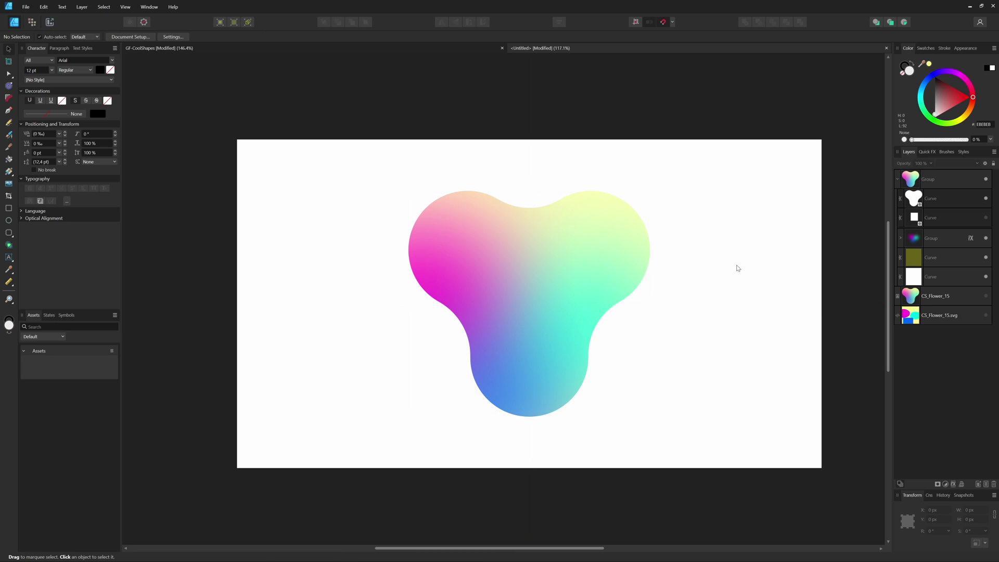
Duplicate the white flower curve above the gradient group, fill it #838383 with 100% noise
{"action": "left_click", "coordinate": [932, 276]}
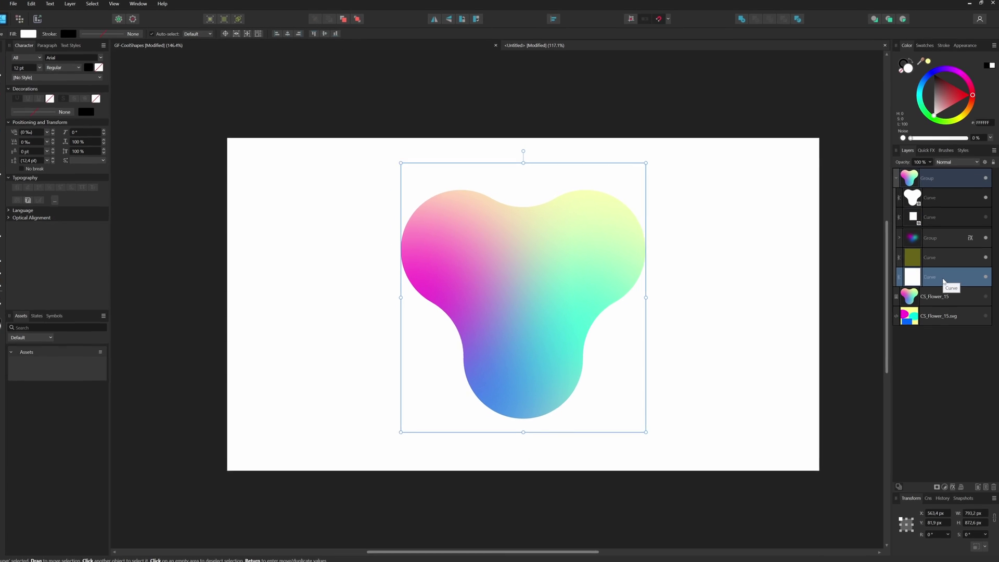
{"action": "key", "text": "ctrl+j"}
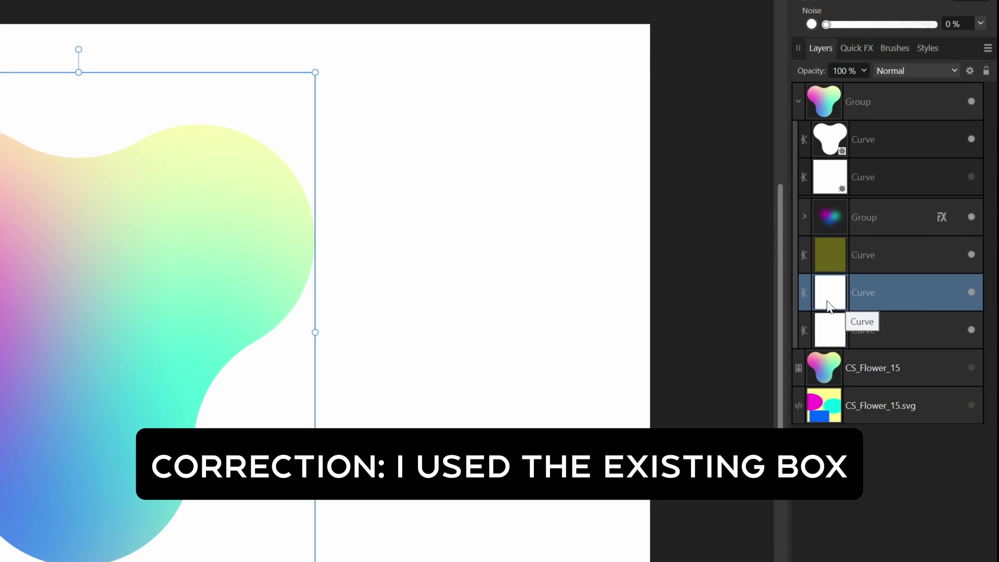
{"action": "left_click_drag", "start_coordinate": [829, 306], "coordinate": [879, 209]}
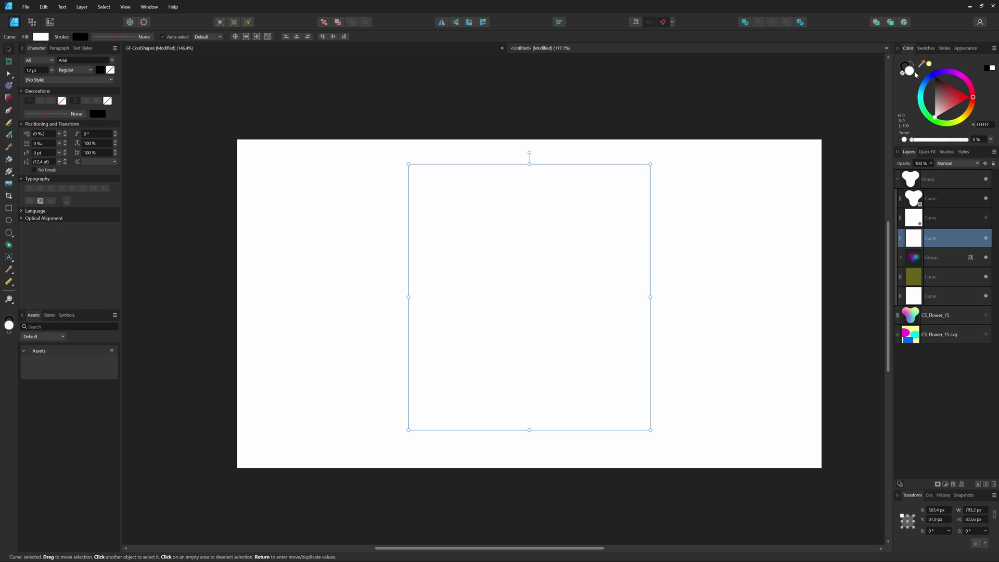
{"action": "left_click_drag", "start_coordinate": [936, 117], "coordinate": [934, 99]}
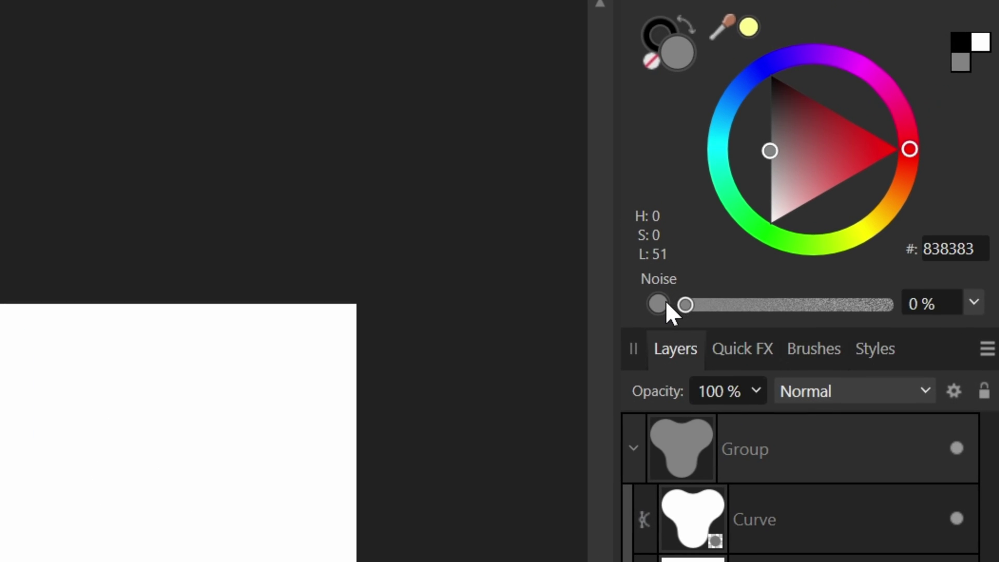
{"action": "left_click", "coordinate": [660, 304]}
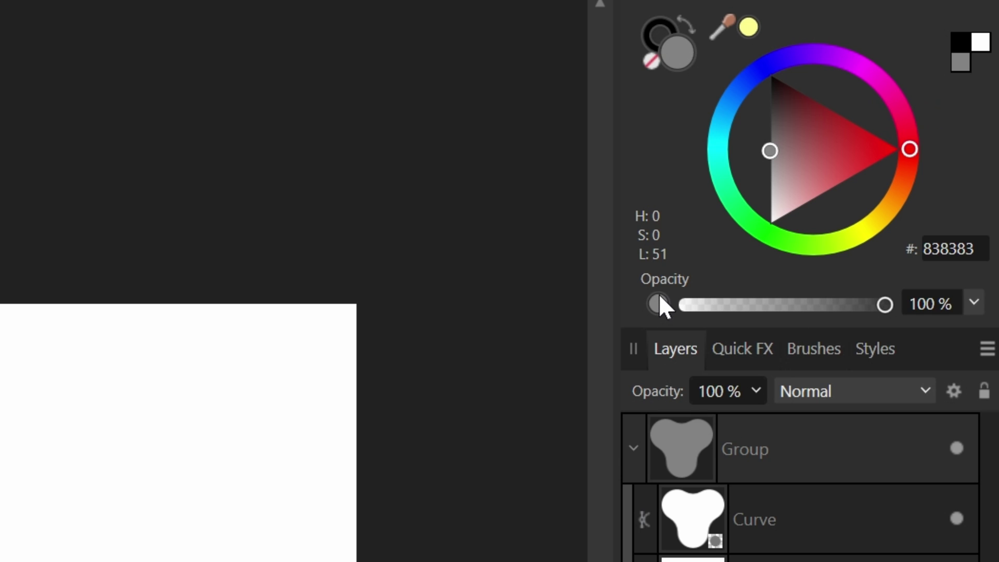
{"action": "left_click", "coordinate": [659, 304]}
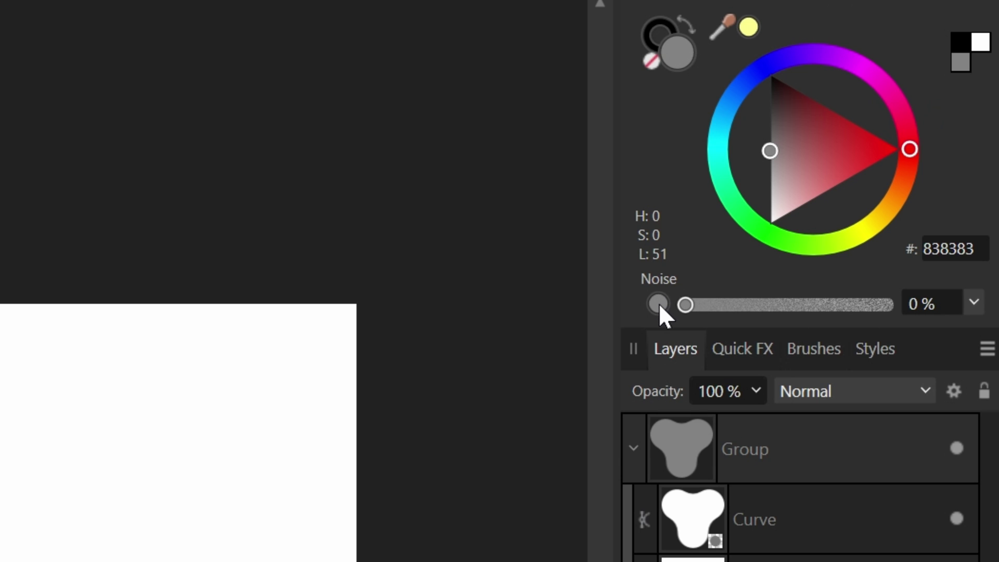
{"action": "left_click_drag", "start_coordinate": [685, 305], "coordinate": [979, 326]}
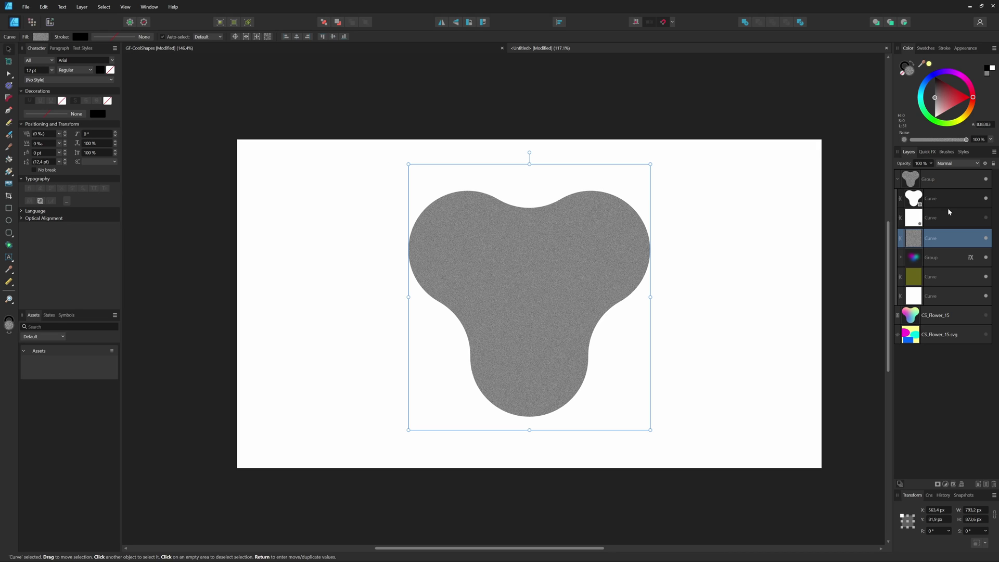
Set the grey noise layer to Soft Light blend mode and zoom in to inspect the grain
{"action": "left_click", "coordinate": [949, 164]}
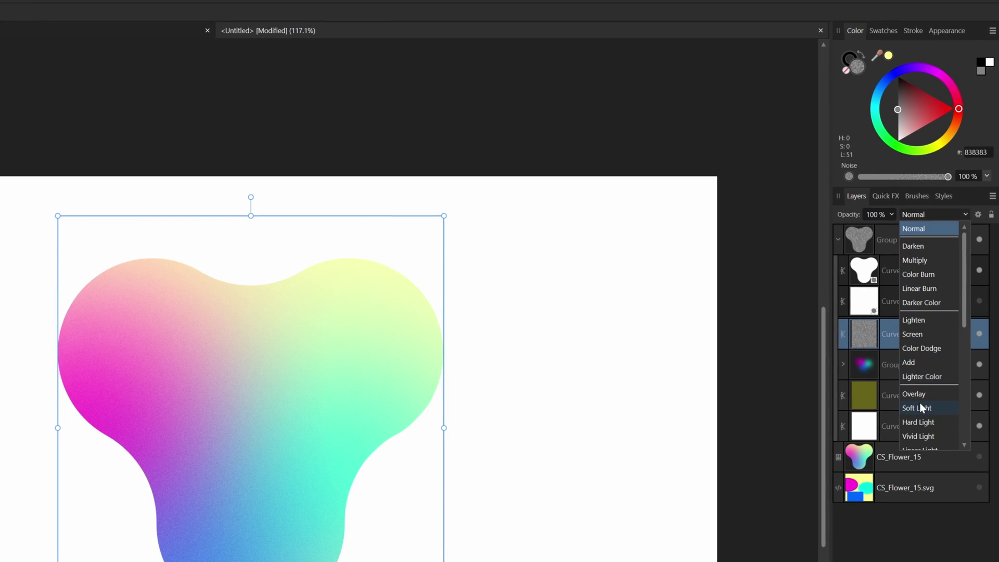
{"action": "left_click", "coordinate": [920, 404]}
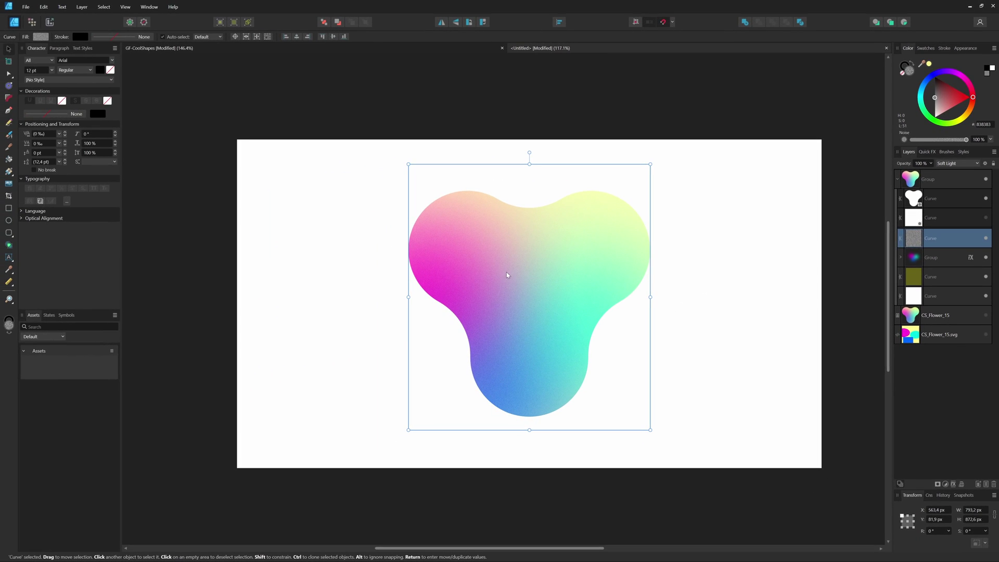
{"action": "scroll", "coordinate": [508, 274], "scroll_direction": "up", "scroll_amount": 5}
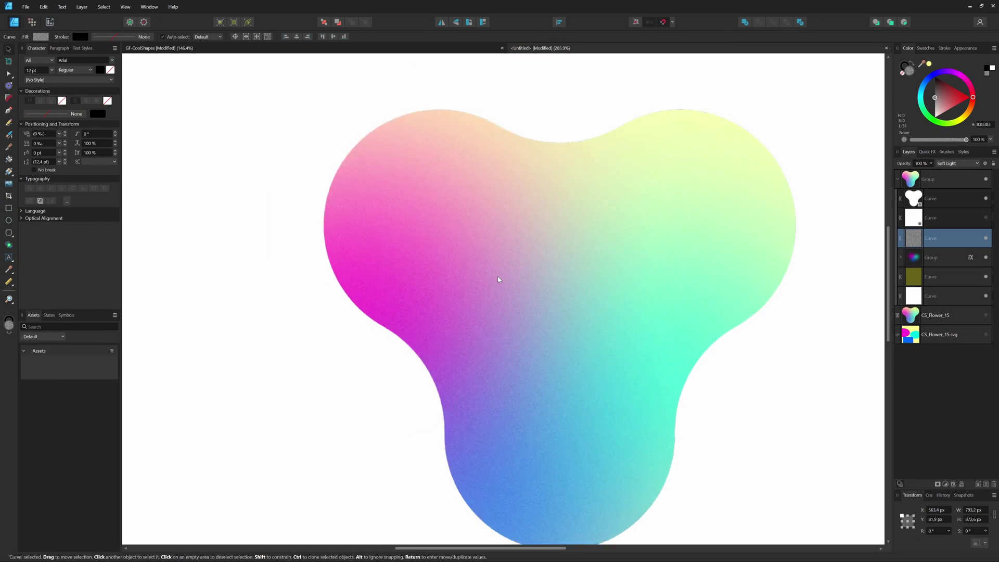
{"action": "scroll", "coordinate": [498, 279], "scroll_direction": "up", "scroll_amount": 2}
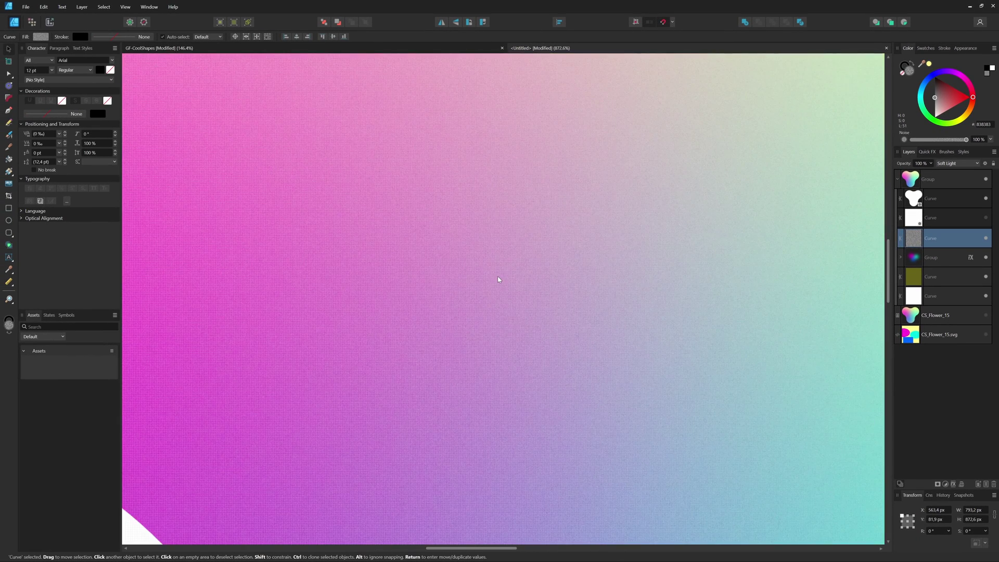
{"action": "scroll", "coordinate": [498, 279], "scroll_direction": "down", "scroll_amount": 3}
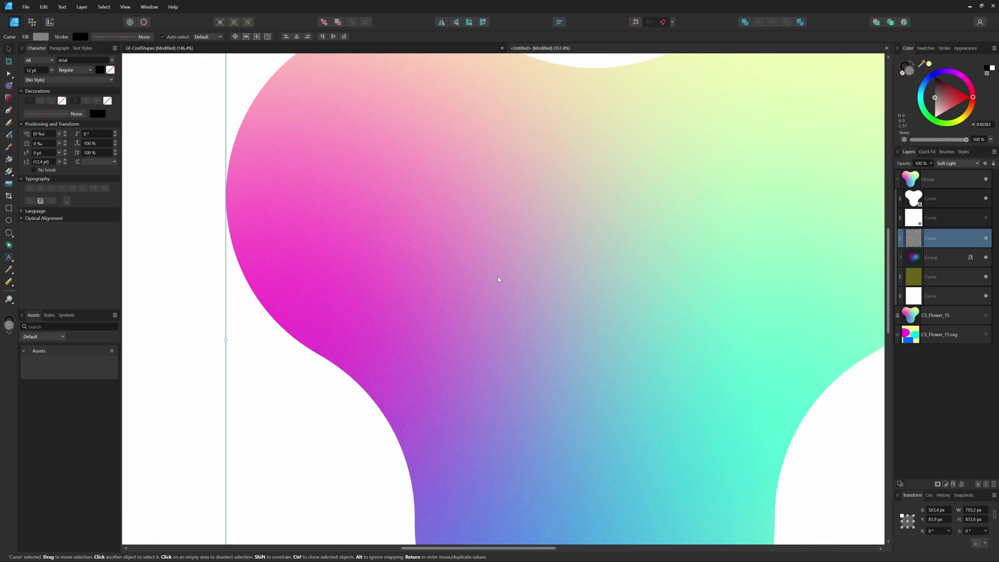
{"action": "scroll", "coordinate": [498, 279], "scroll_direction": "down", "scroll_amount": 4}
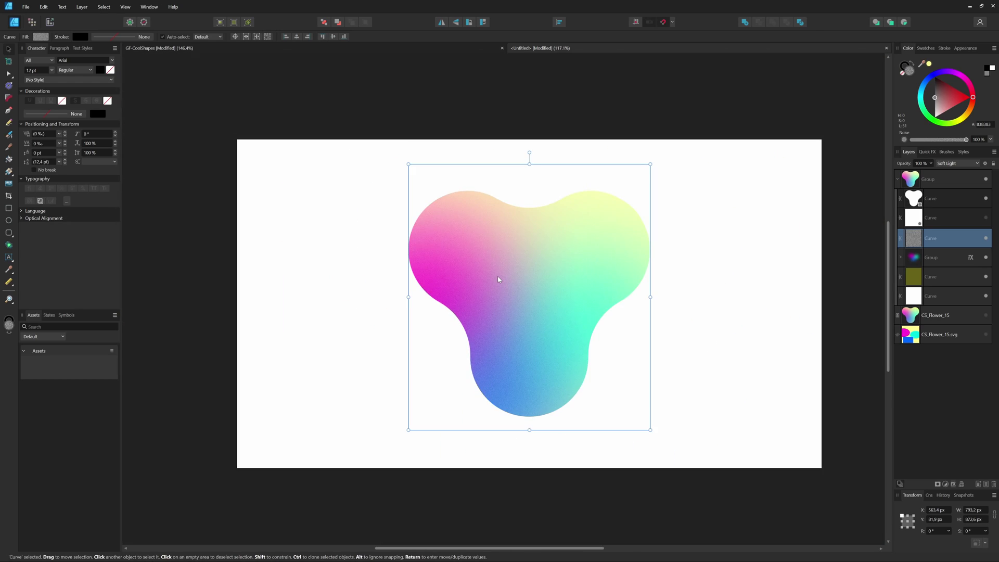
Deselect, fit the artboard, and toggle the Ellipses through Wheels category layers hidden
{"action": "left_click", "coordinate": [763, 310]}
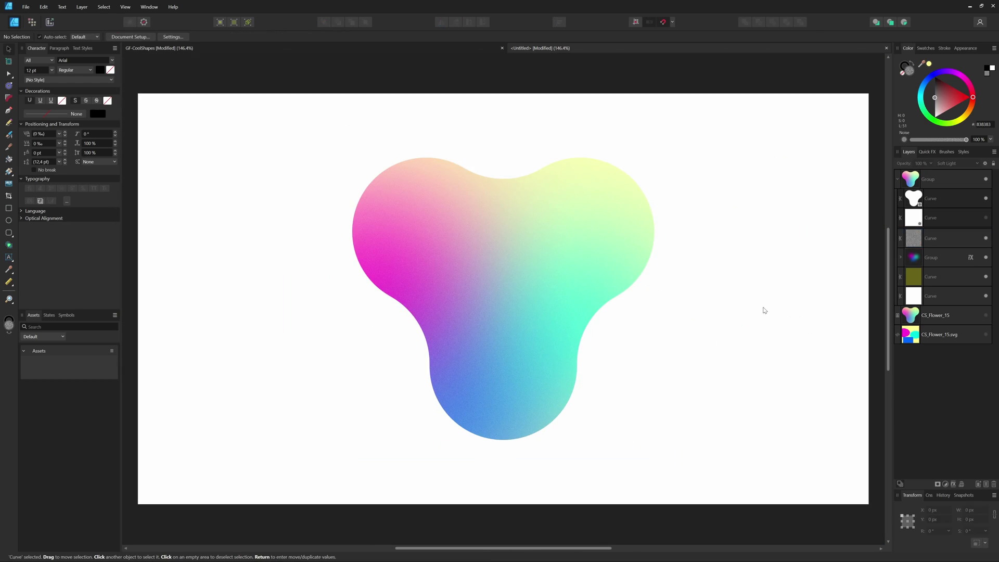
{"action": "key", "text": "ctrl+0"}
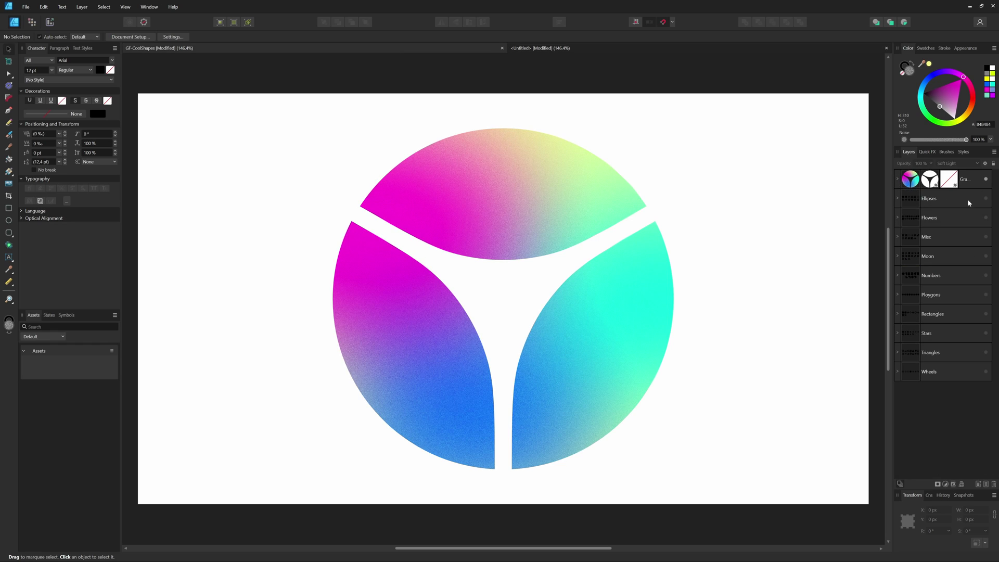
{"action": "left_click", "coordinate": [986, 198], "text": "alt"}
{"action": "left_click", "coordinate": [986, 217], "text": "alt"}
{"action": "left_click", "coordinate": [986, 237], "text": "alt"}
{"action": "left_click", "coordinate": [986, 276], "text": "alt"}
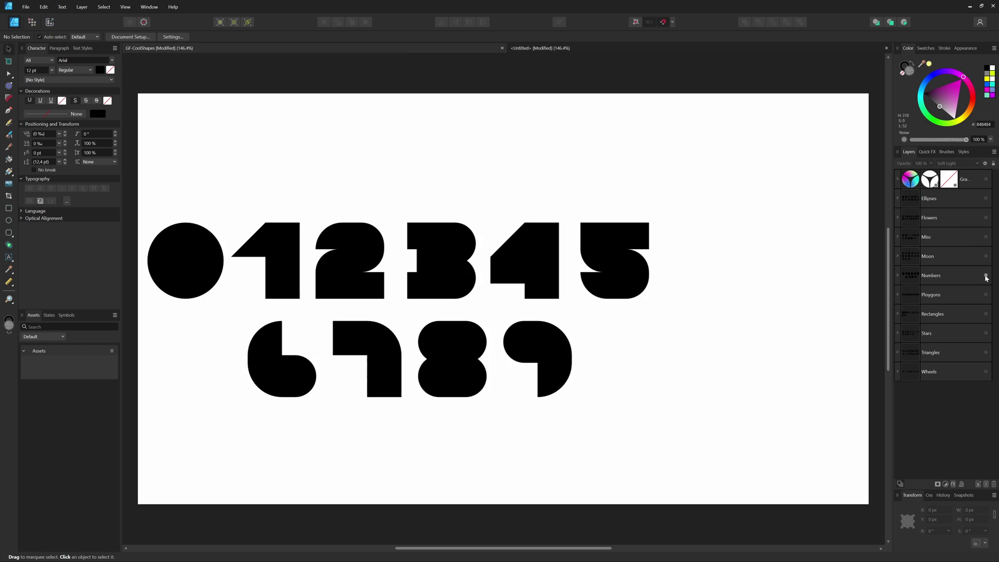
{"action": "left_click", "coordinate": [986, 294], "text": "alt"}
{"action": "left_click", "coordinate": [986, 314], "text": "alt"}
{"action": "left_click", "coordinate": [986, 333], "text": "alt"}
{"action": "left_click", "coordinate": [986, 353], "text": "alt"}
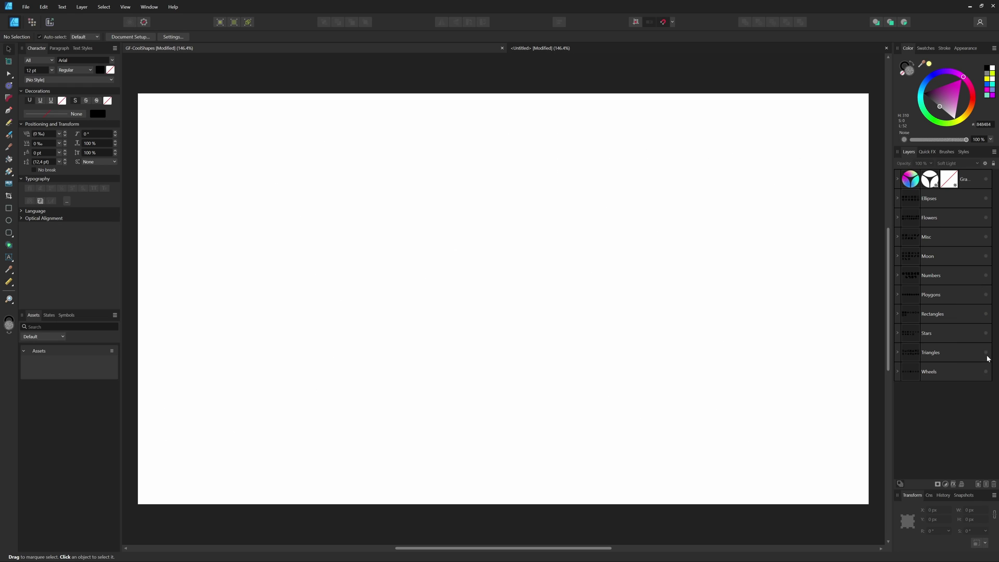
{"action": "left_click", "coordinate": [986, 372], "text": "alt"}
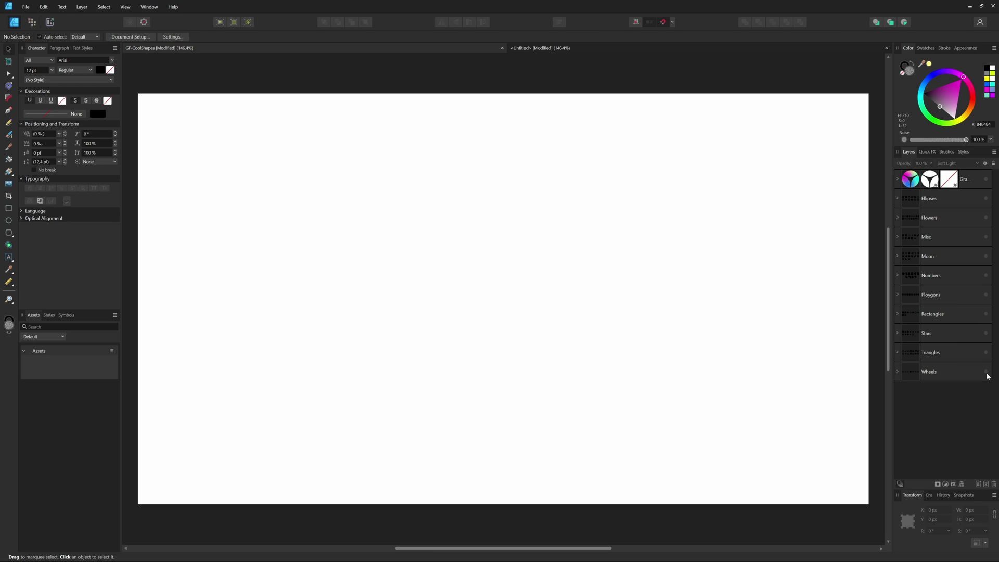